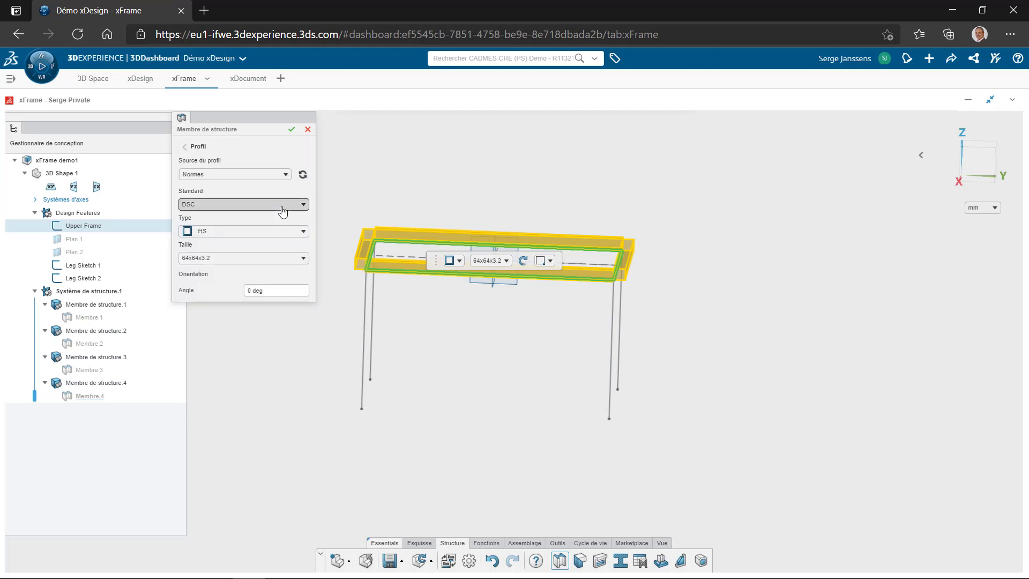
# Step: Try the DSA and DSE profile standards and examine the section types each one offers
pyautogui.click(282, 207)
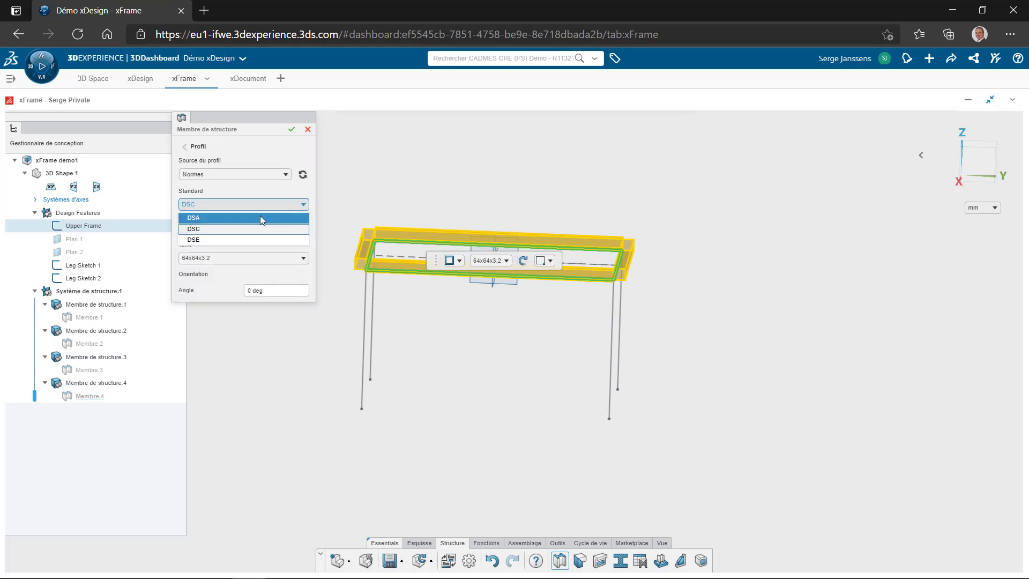
pyautogui.click(260, 215)
pyautogui.click(282, 231)
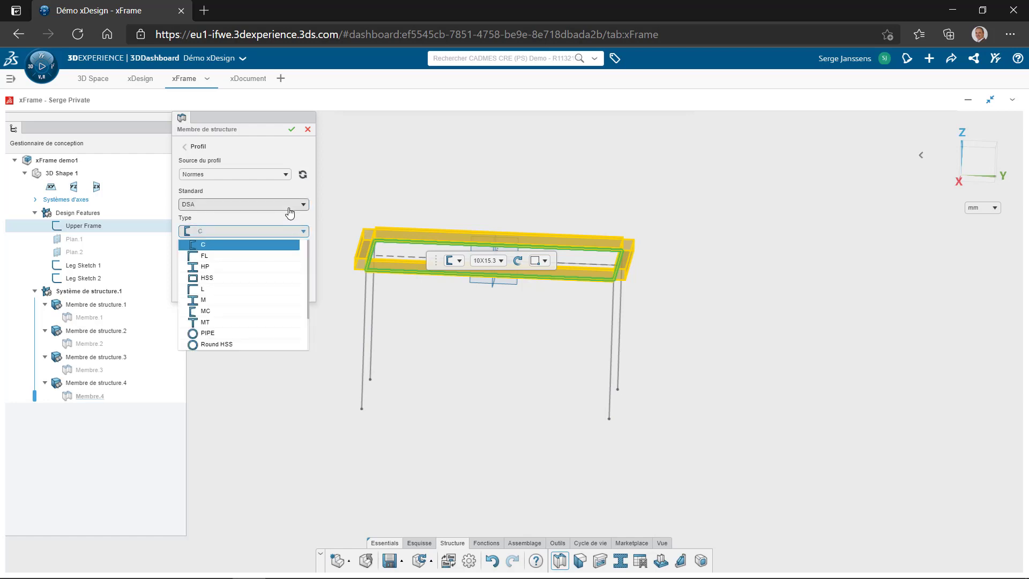
pyautogui.scroll(-2, 274, 288)
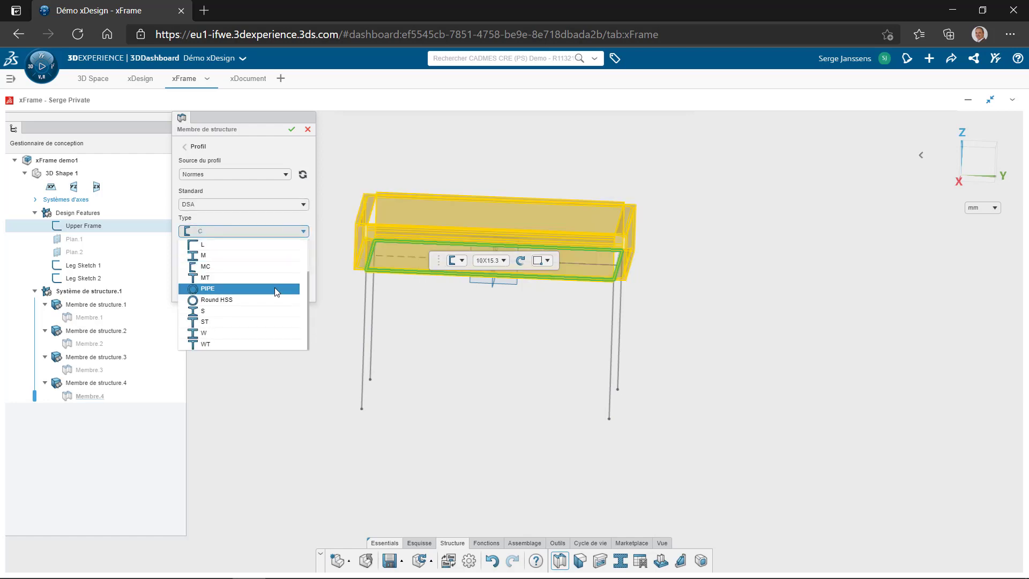
pyautogui.click(276, 205)
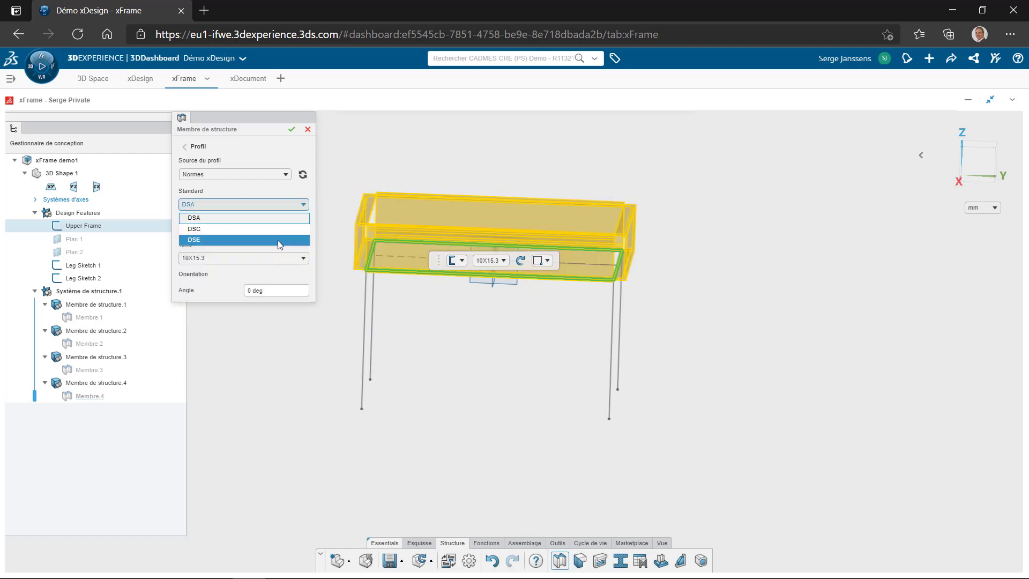
pyautogui.click(277, 240)
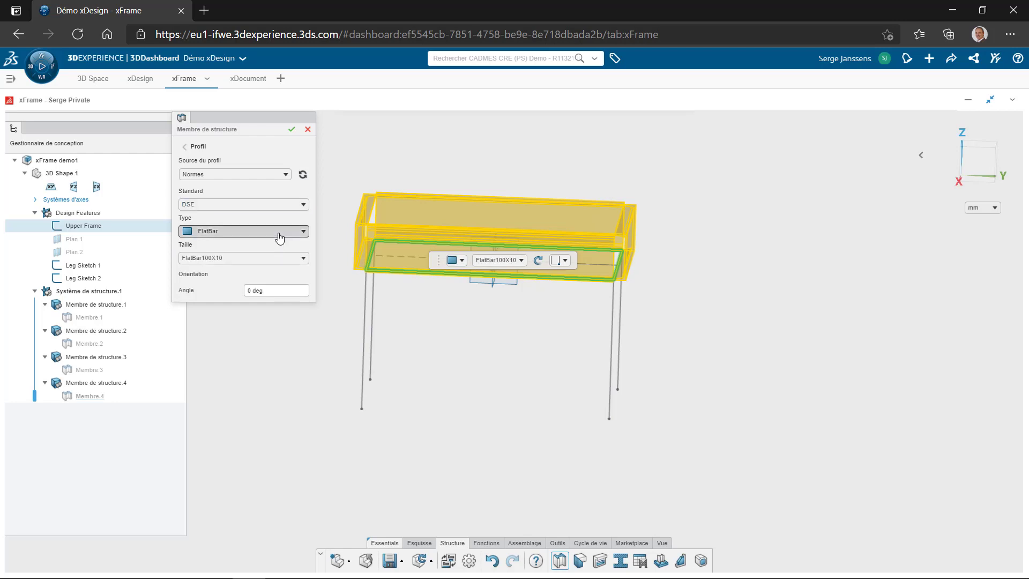
pyautogui.click(280, 232)
pyautogui.scroll(-2, 283, 266)
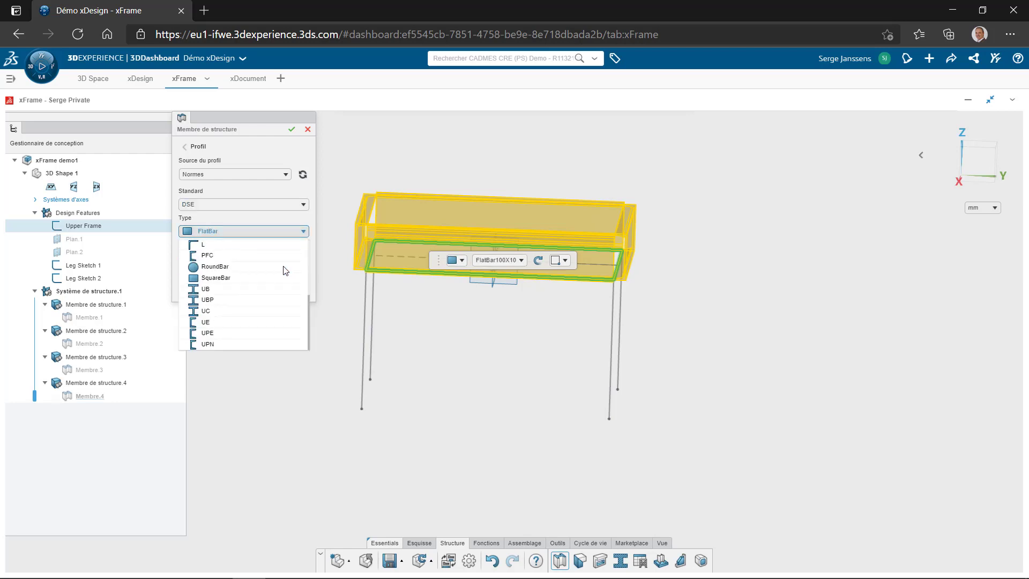
pyautogui.scroll(3, 284, 271)
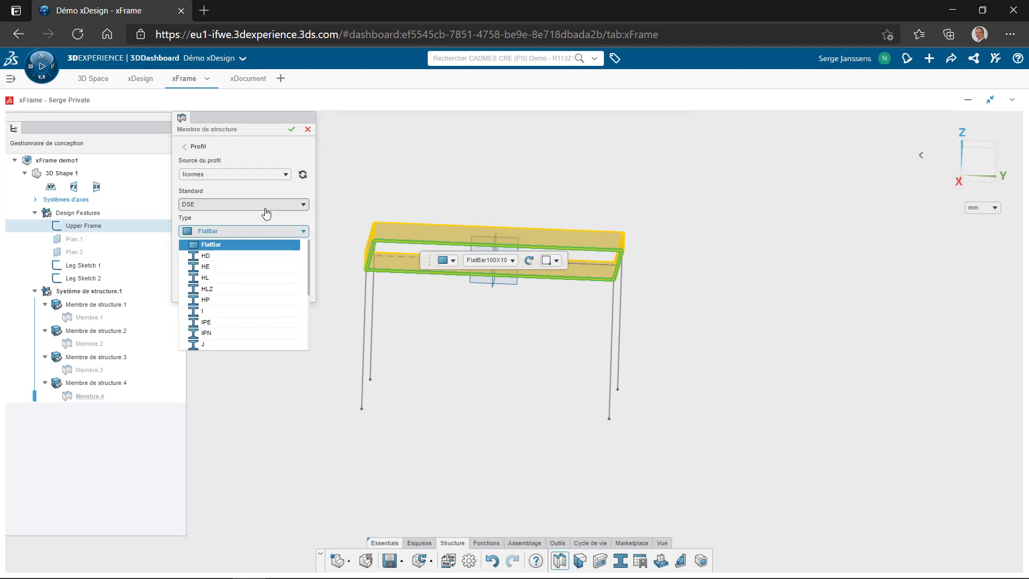
# Step: Set the upper frame members' profile to the DSC standard, type HS, size 64x64x3.2, keeping Normes as the profile source
pyautogui.click(265, 208)
pyautogui.click(268, 226)
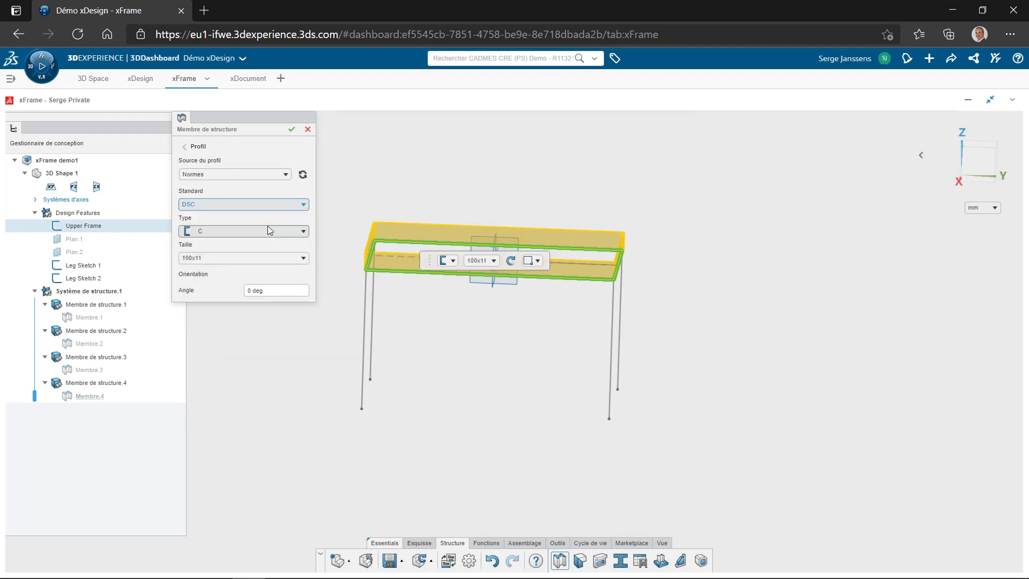
pyautogui.click(268, 228)
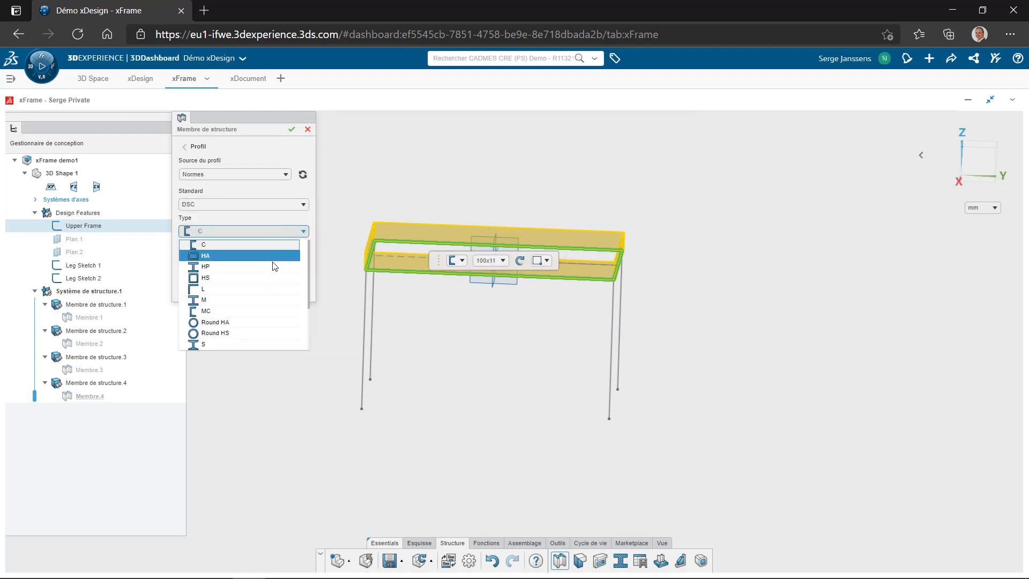
pyautogui.scroll(-2, 271, 276)
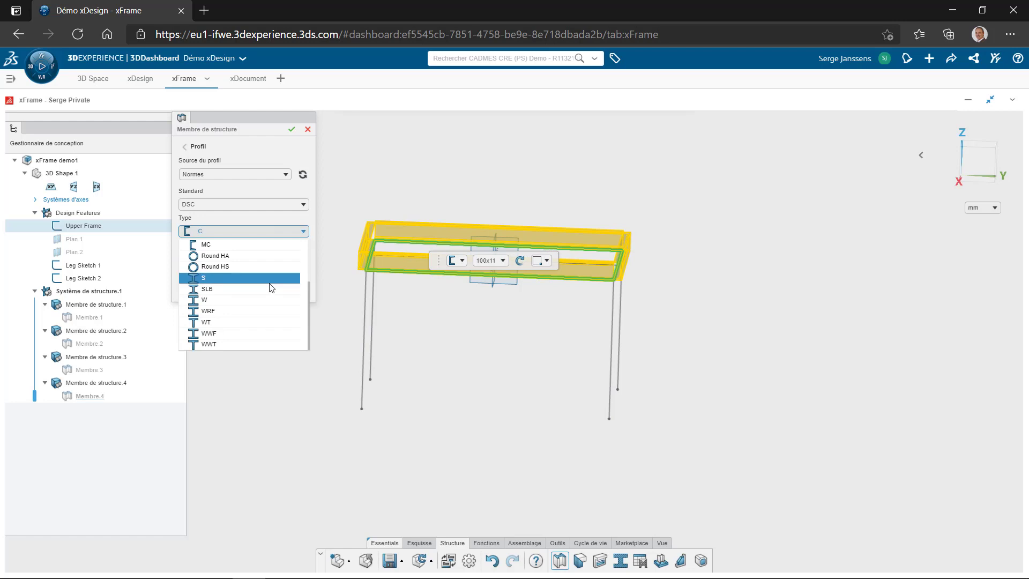
pyautogui.scroll(2, 272, 288)
pyautogui.click(266, 280)
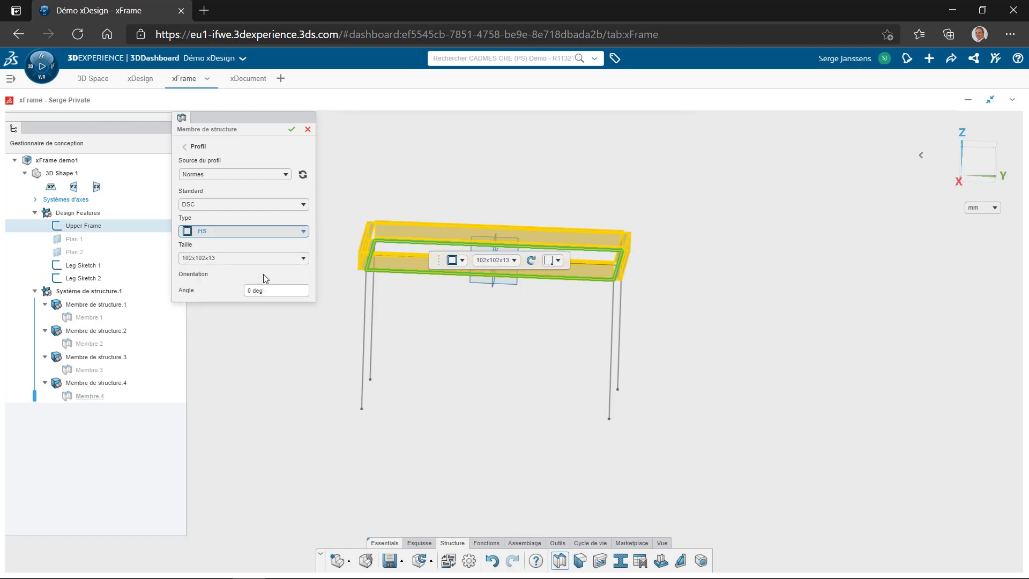
pyautogui.click(276, 259)
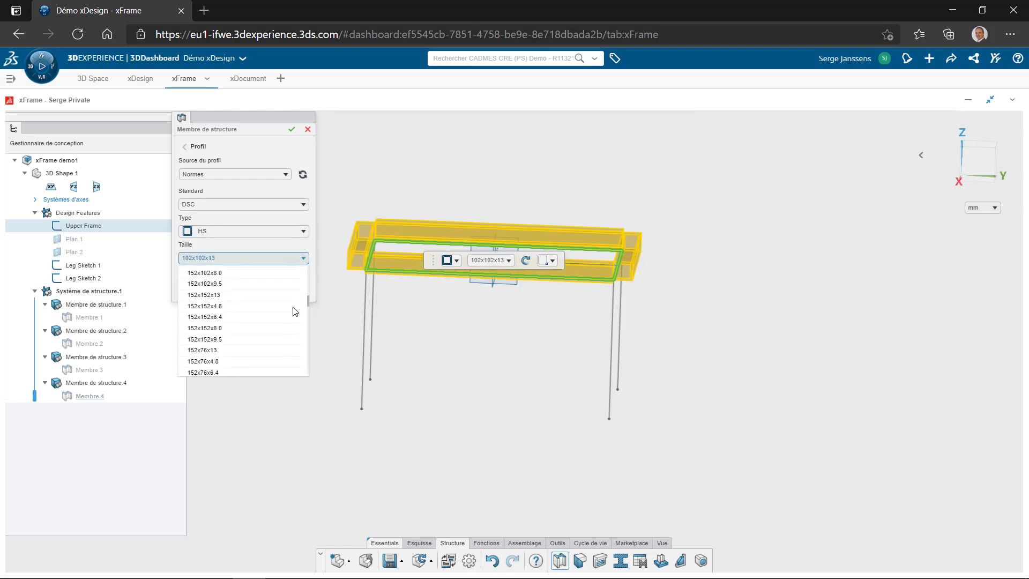
pyautogui.scroll(-5, 295, 311)
pyautogui.scroll(-5, 294, 311)
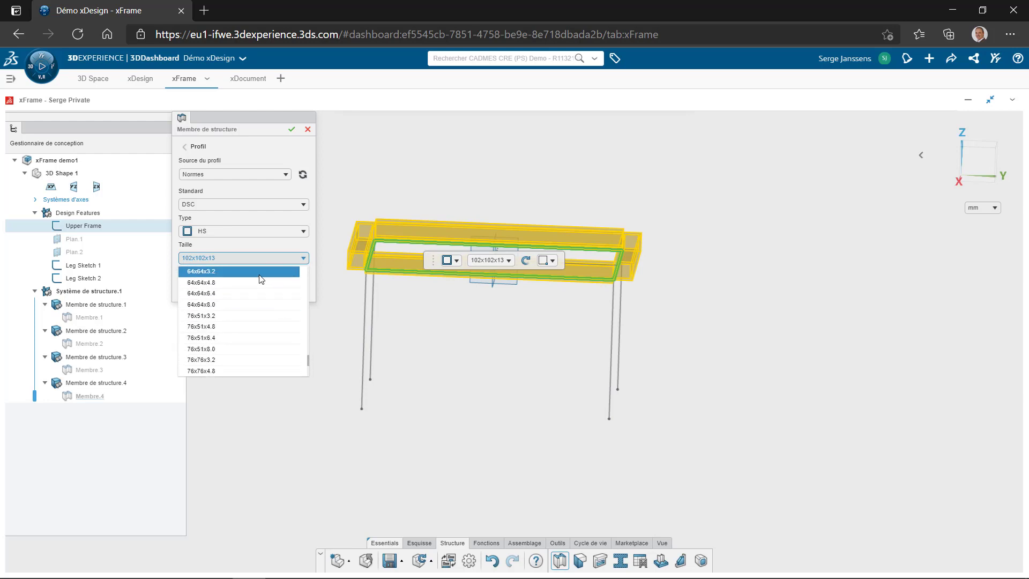
pyautogui.click(259, 274)
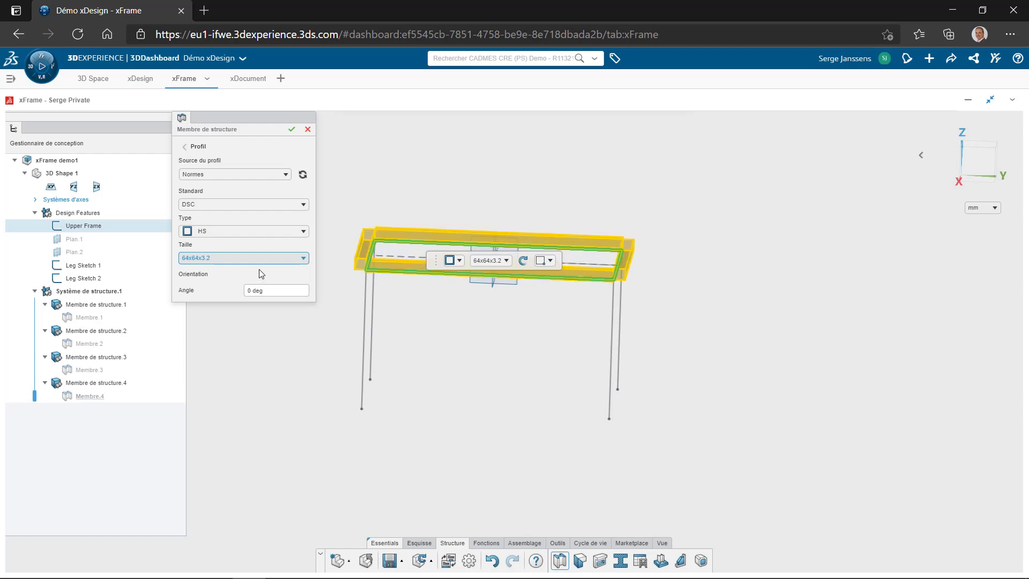
pyautogui.click(246, 180)
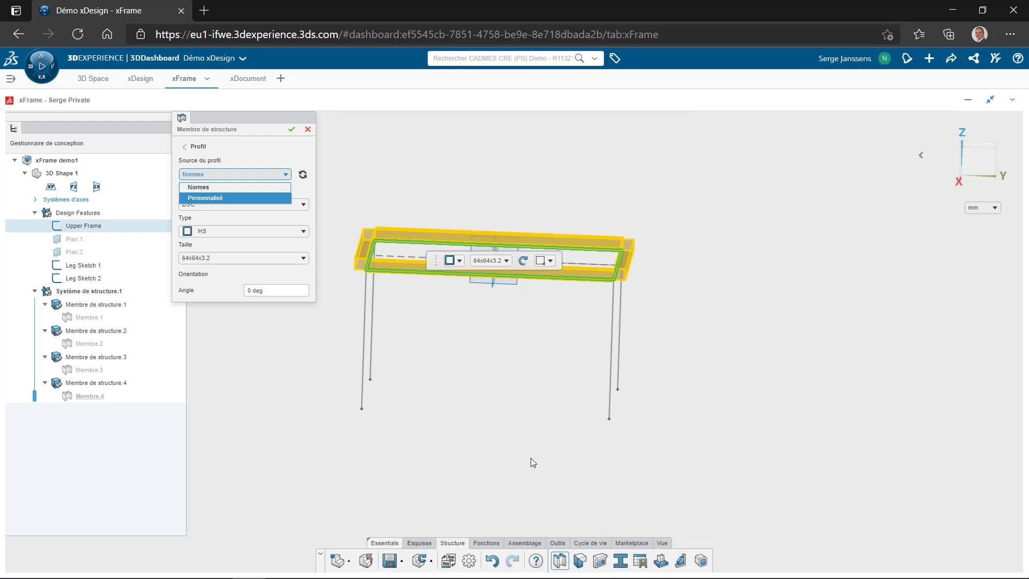
pyautogui.click(265, 175)
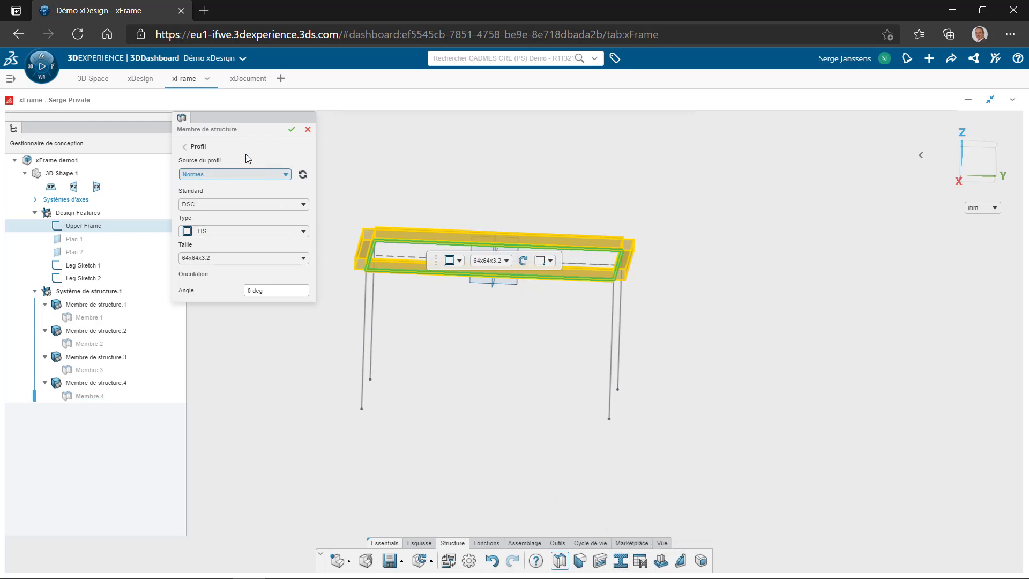
# Step: Set the meeting point (Point de rencontre) of the upper frame profiles to Centre and create the members
pyautogui.click(209, 148)
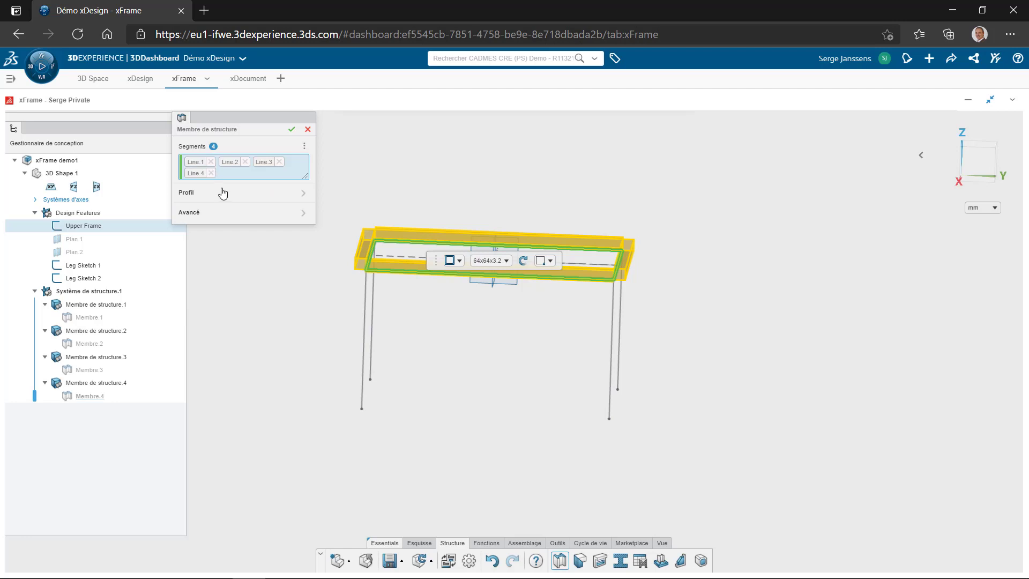
pyautogui.click(227, 214)
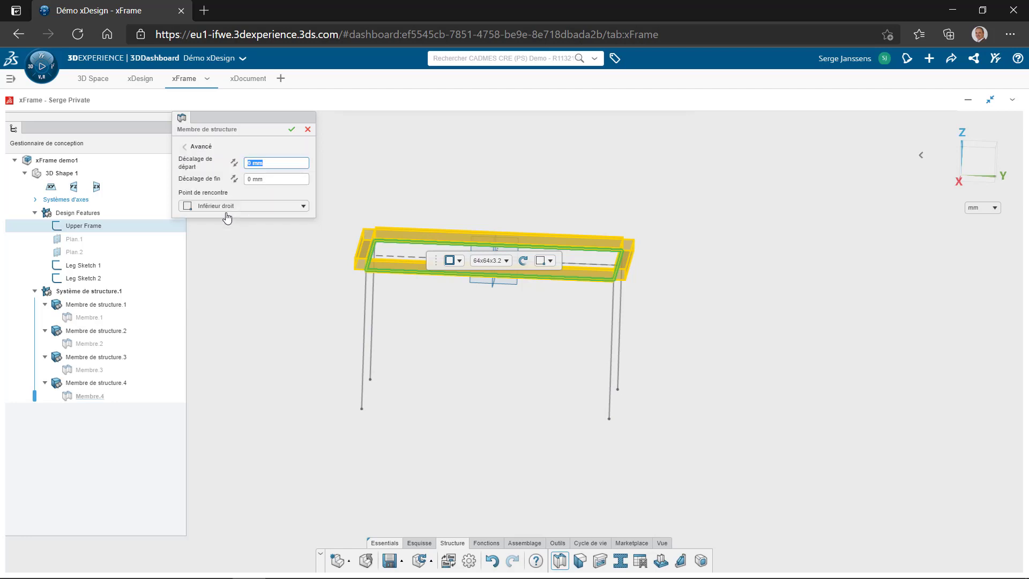
pyautogui.click(232, 208)
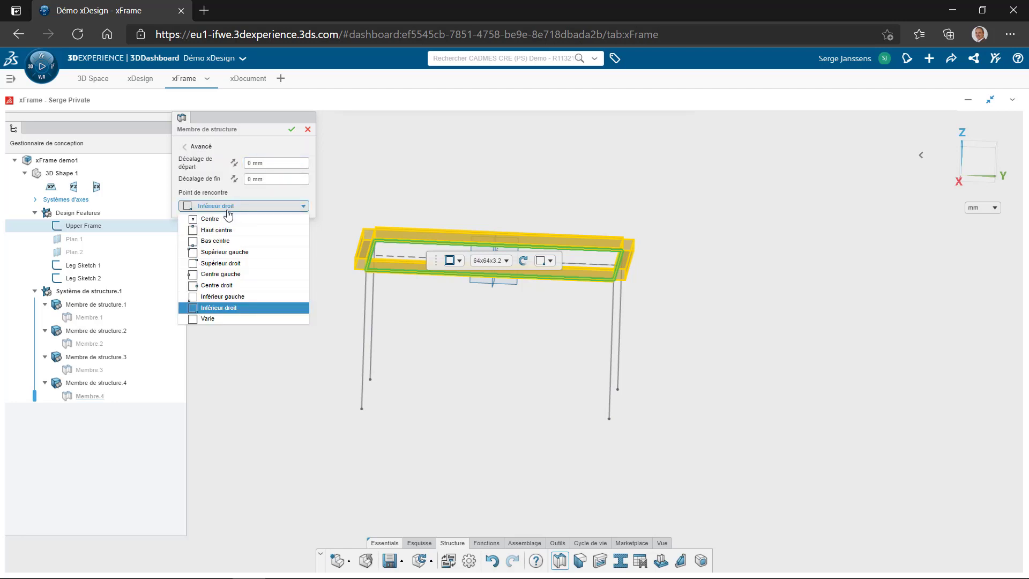
pyautogui.click(214, 220)
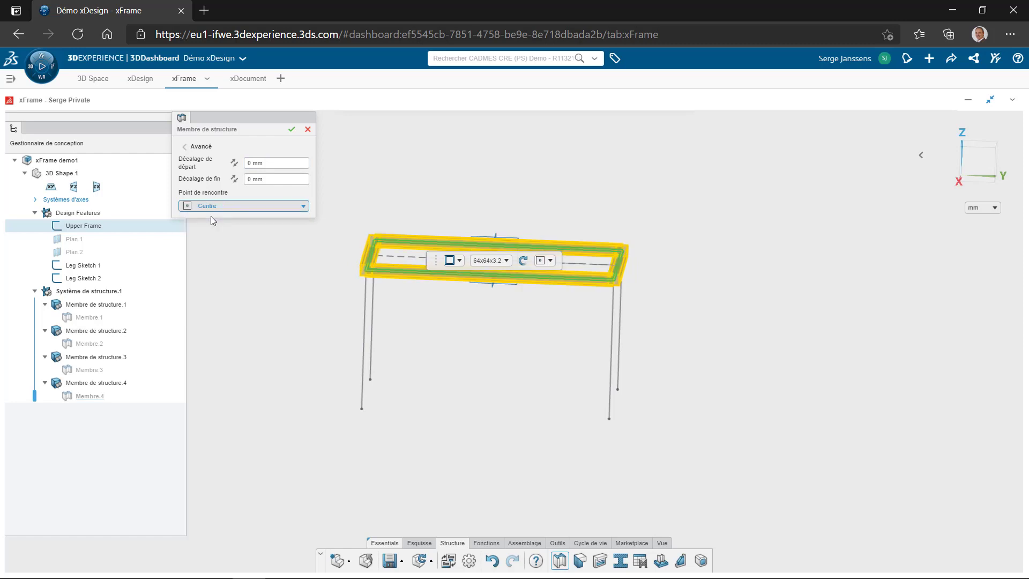
pyautogui.click(291, 129)
# Step: Create structure members along the four lines of Leg Sketch 1 and Leg Sketch 2 with the 64x64x3.2 profile
pyautogui.moveTo(482, 305); pyautogui.dragTo(476, 369, button='middle')
pyautogui.moveTo(795, 427)
pyautogui.mouseDown()
pyautogui.moveTo(662, 379)
pyautogui.moveTo(322, 306)
pyautogui.mouseUp()
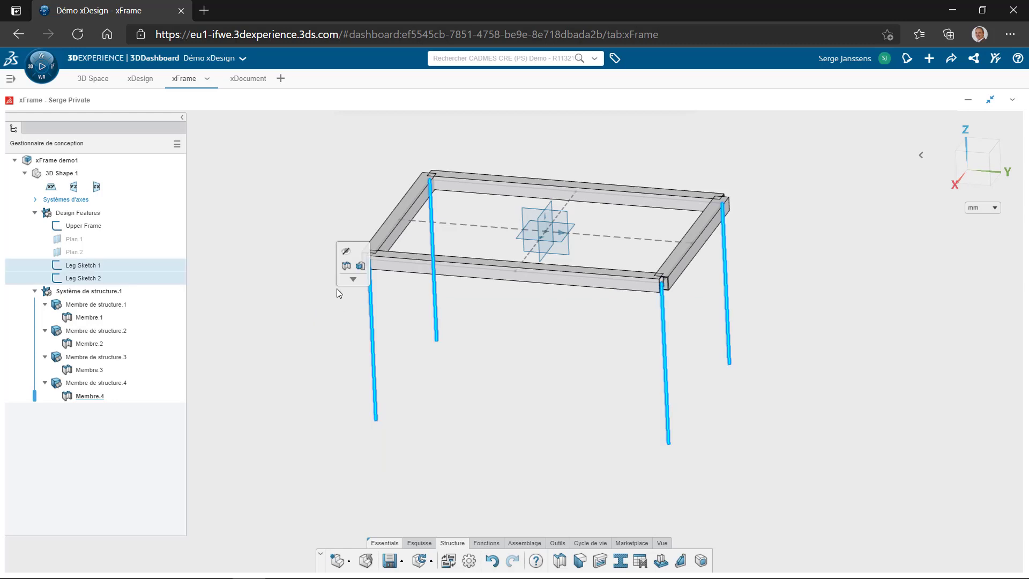
pyautogui.click(346, 266)
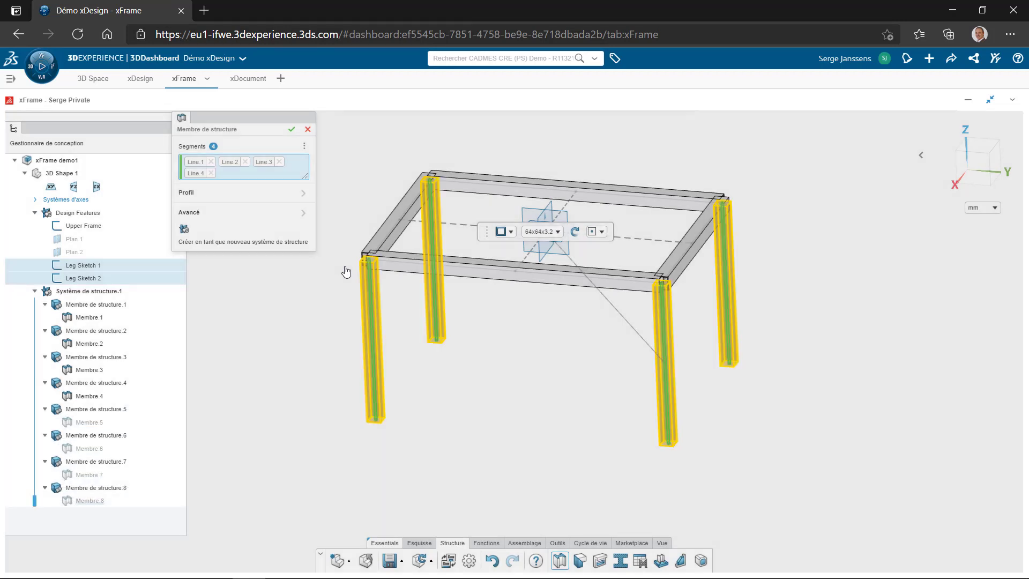
pyautogui.click(183, 230)
pyautogui.click(557, 233)
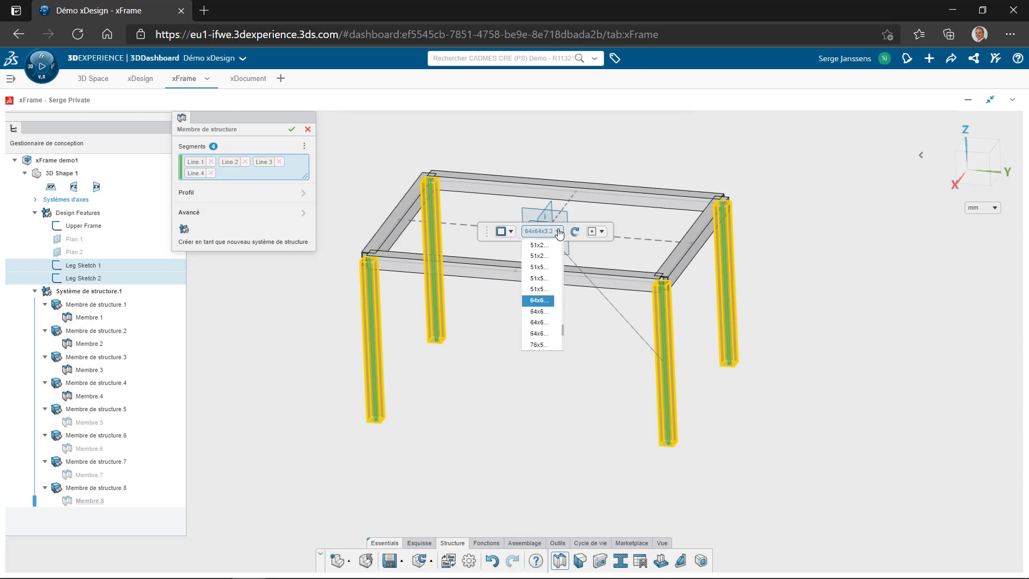
pyautogui.click(559, 232)
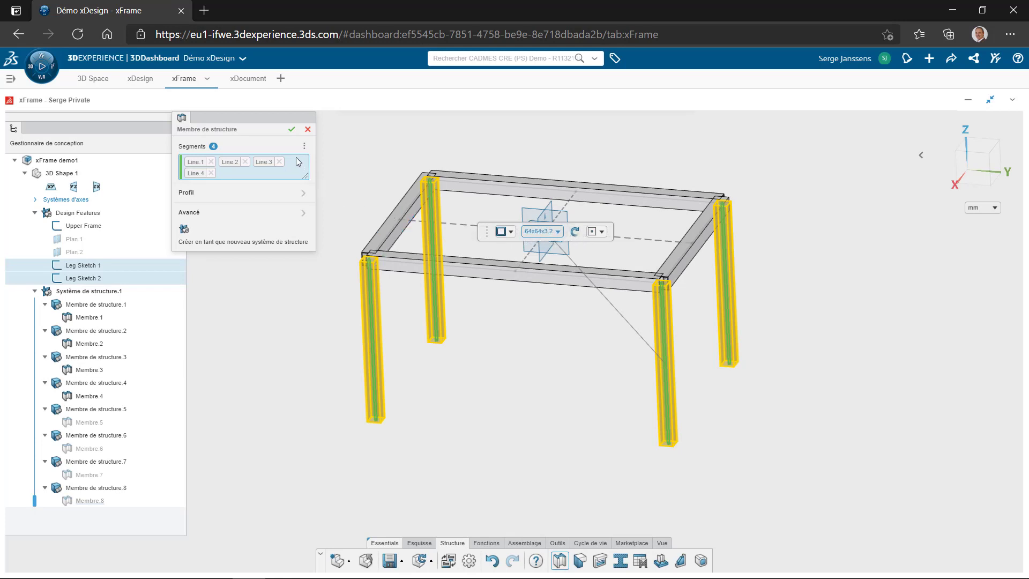
pyautogui.click(292, 132)
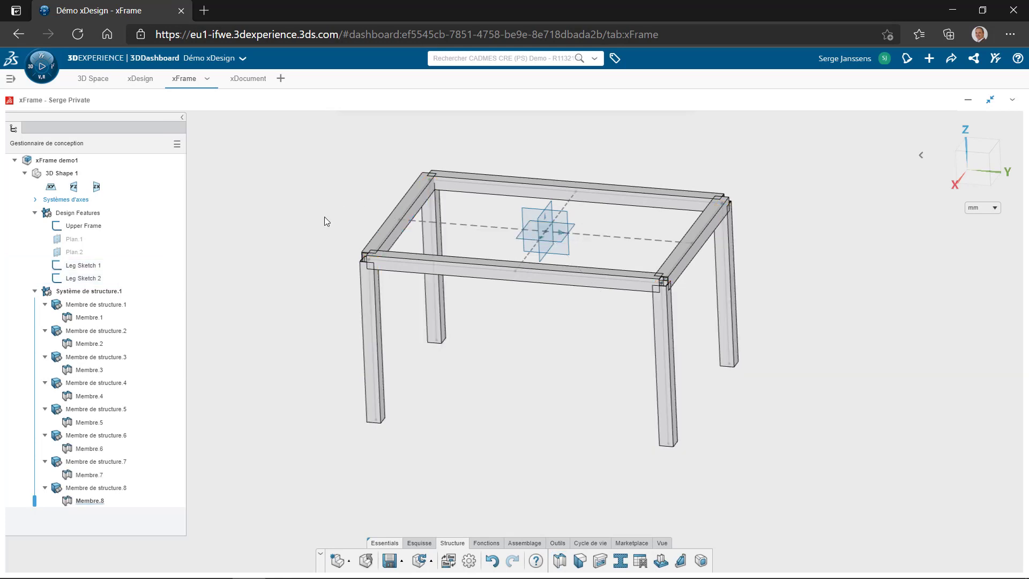
# Step: Start trimming the corner above leg Membre.6 in the mode for three or more members, with common planar trim treatment enabled
pyautogui.click(580, 561)
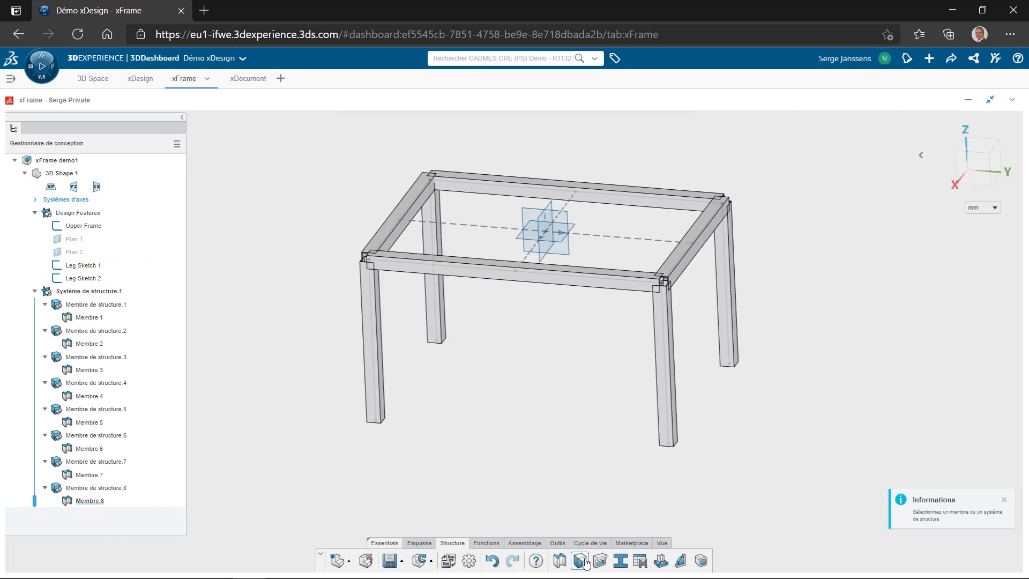
pyautogui.click(371, 338)
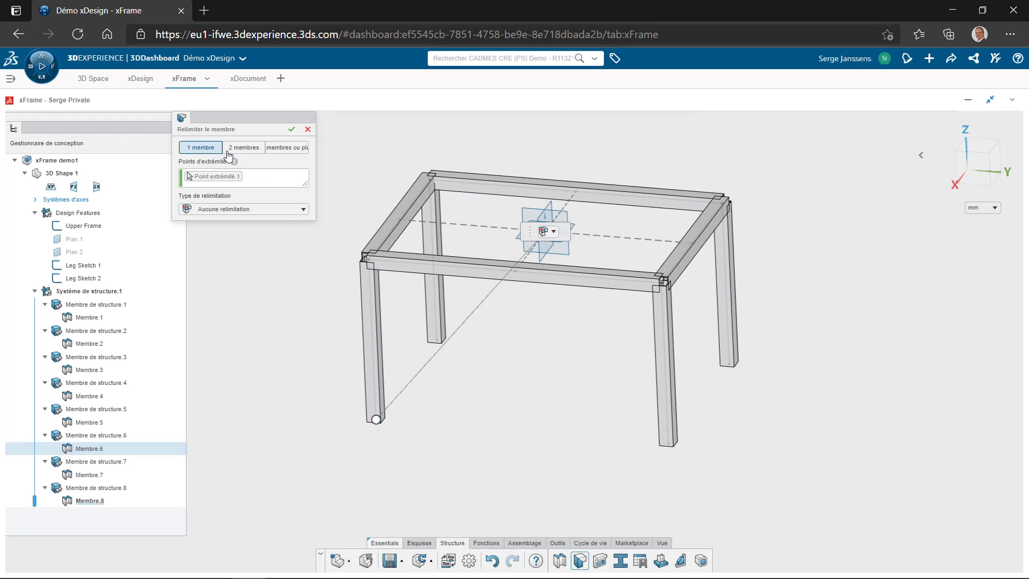
pyautogui.click(285, 151)
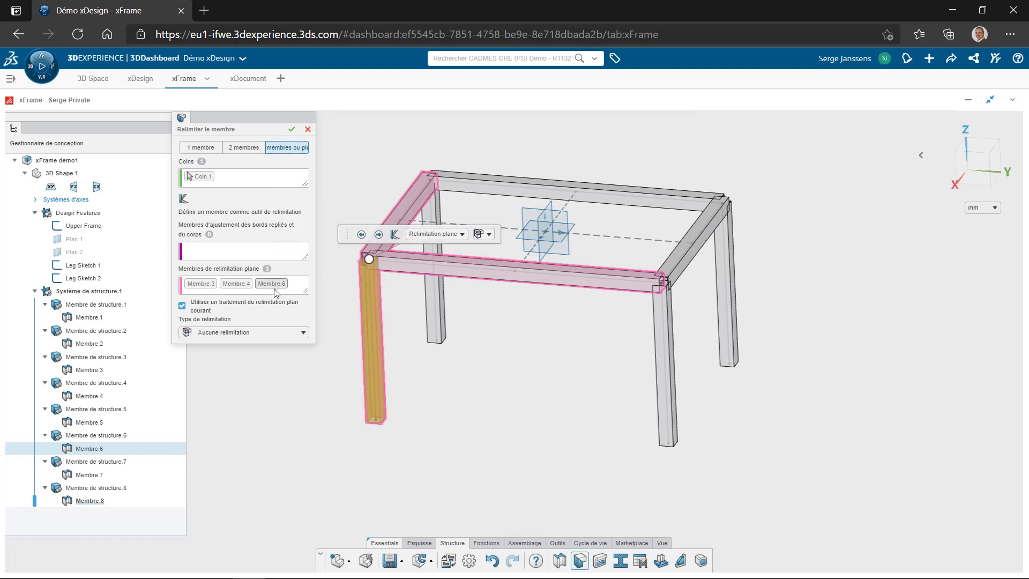
pyautogui.click(182, 306)
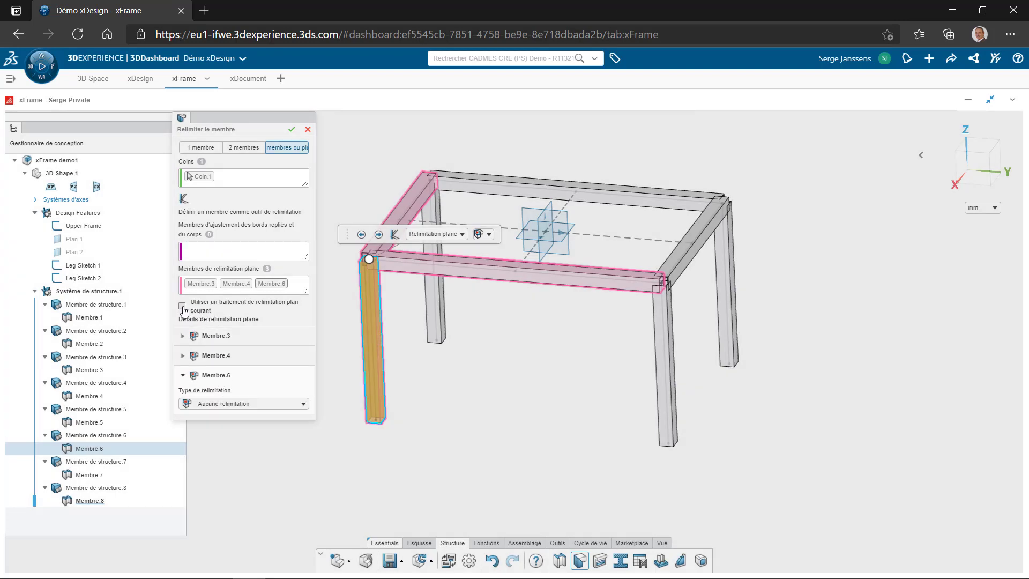
pyautogui.click(182, 306)
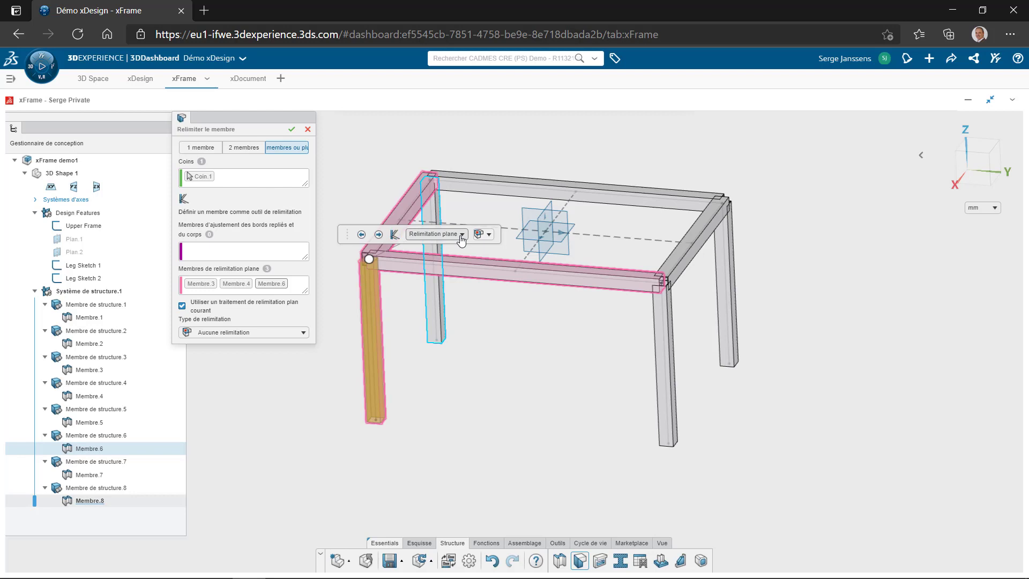
# Step: Keep leg Membre.6 on plane trim (Relimitation plane) and set the corner's plane trim type to Plan - Contact total
pyautogui.scroll(1, 344, 295)
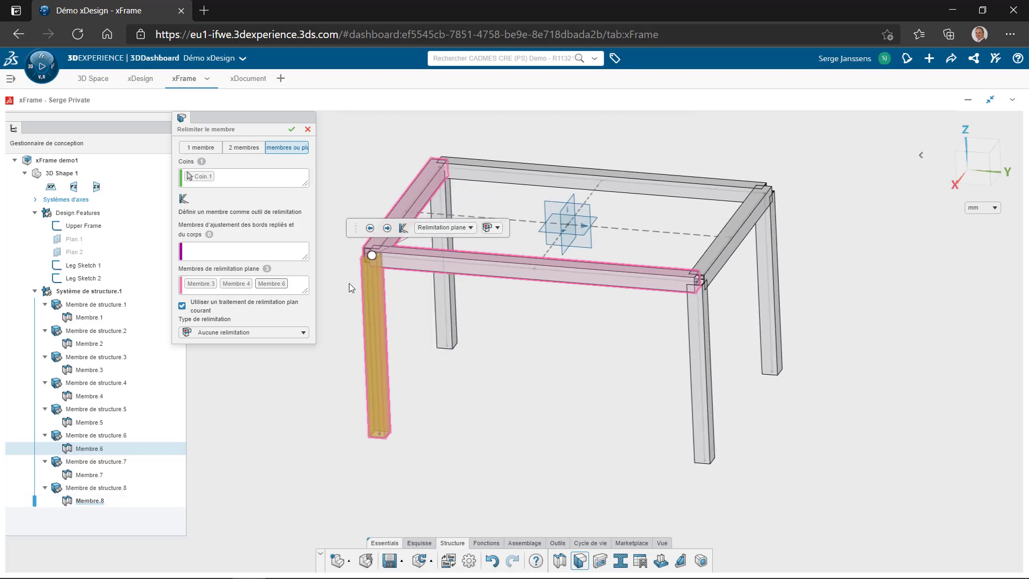
pyautogui.scroll(1, 353, 275)
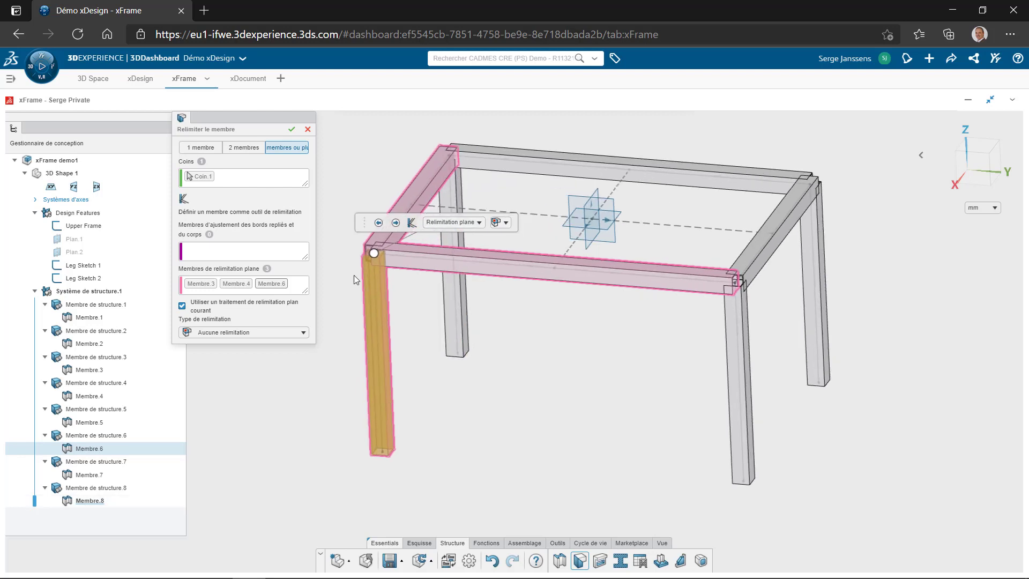
pyautogui.click(469, 224)
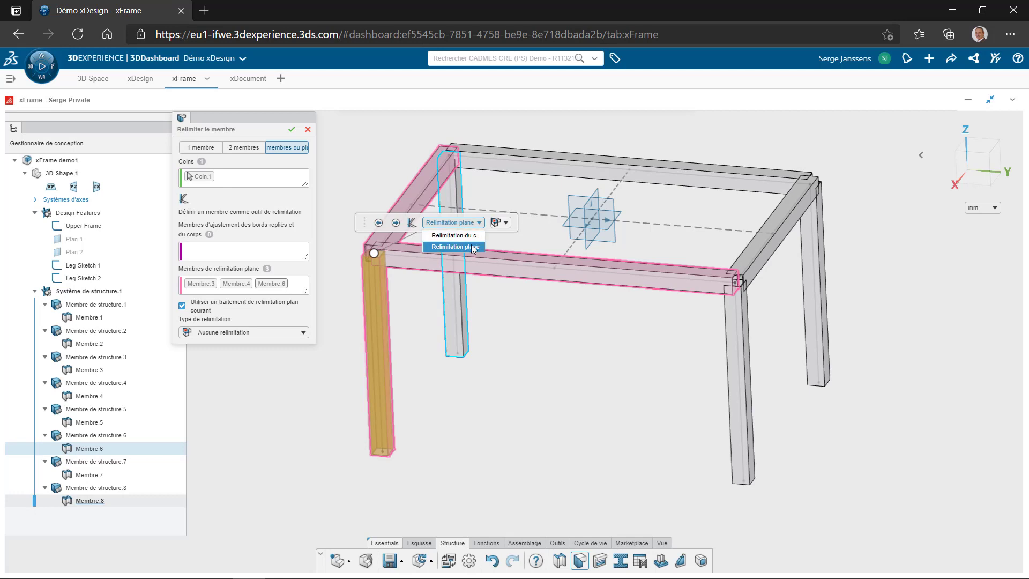
pyautogui.click(472, 249)
pyautogui.click(501, 223)
pyautogui.click(509, 252)
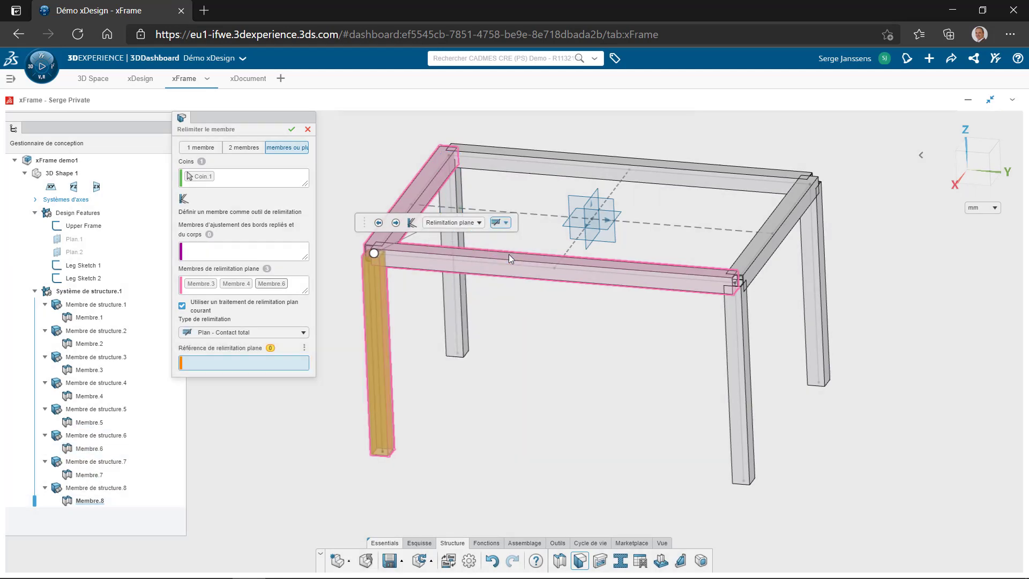
# Step: Set upper members Membre.3 and Membre.4 to body trim (Relimitation du corps) and apply the corner trim
pyautogui.click(465, 223)
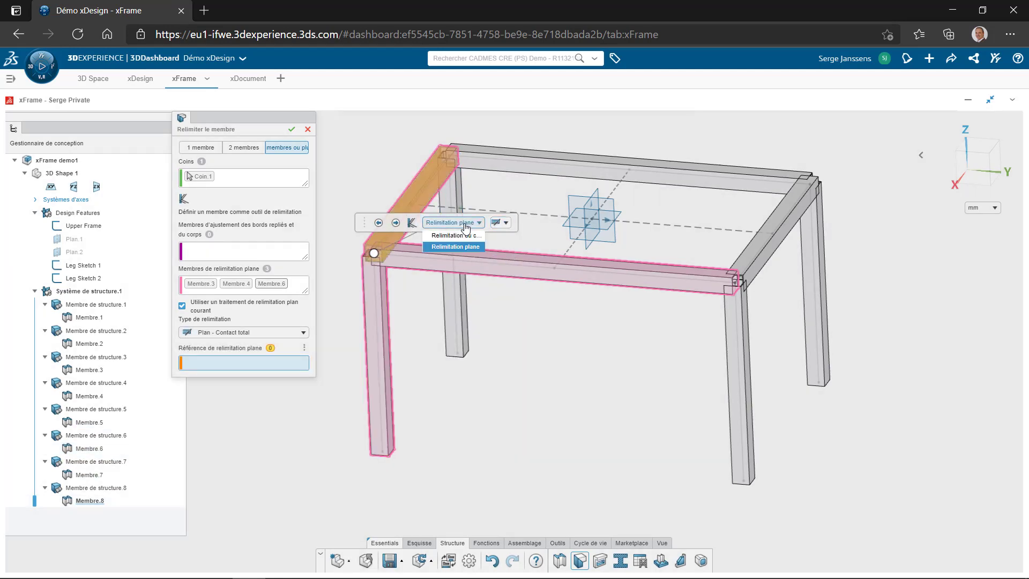
pyautogui.click(467, 236)
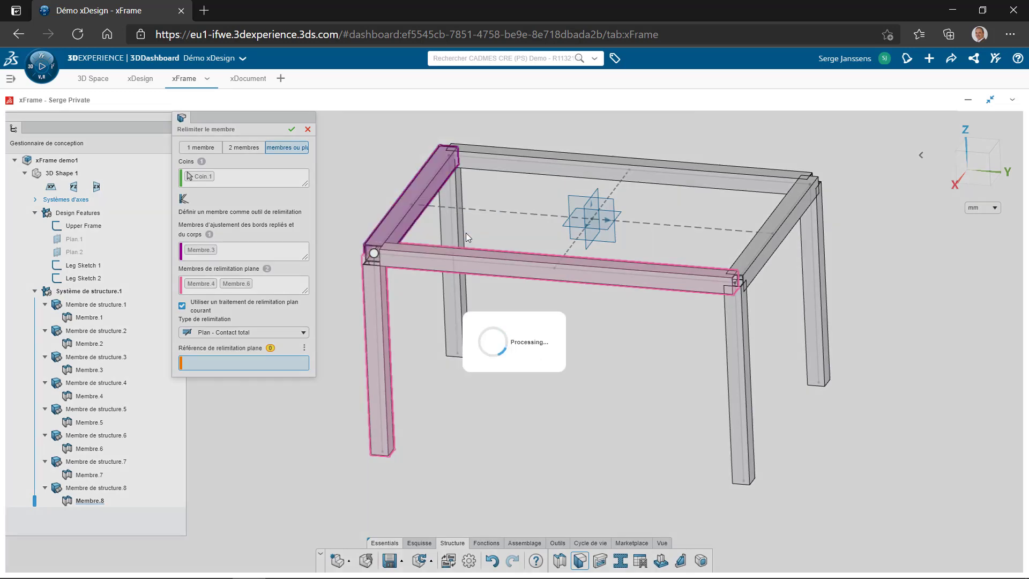
pyautogui.click(400, 224)
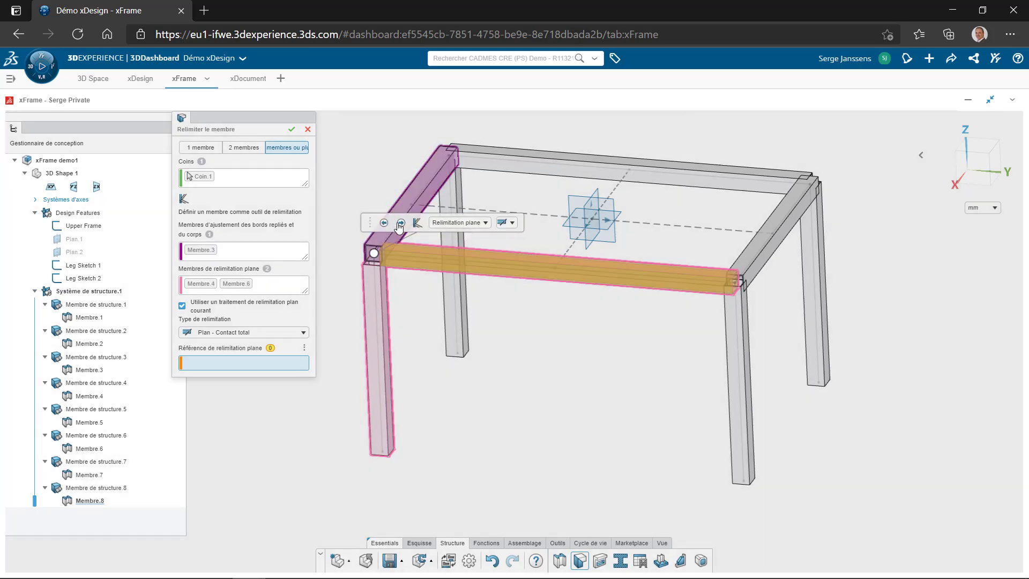
pyautogui.click(460, 222)
pyautogui.click(453, 236)
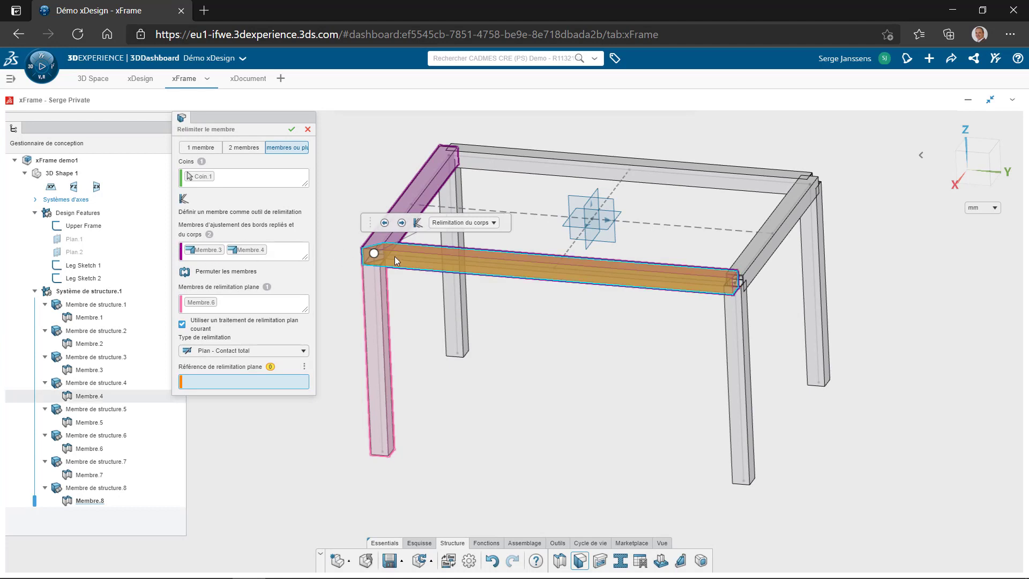
pyautogui.click(291, 130)
# Step: Start trimming the corner above leg Membre.5 with the plane trim type Plan - Contact total
pyautogui.click(732, 337)
pyautogui.click(753, 280)
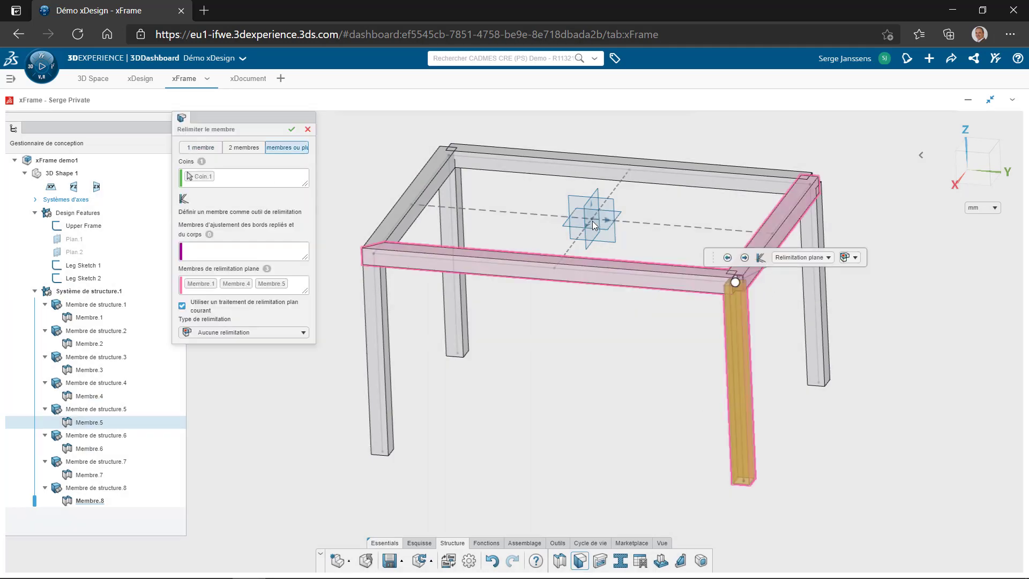
pyautogui.click(853, 257)
pyautogui.click(841, 289)
# Step: Set upper members Membre.1 and Membre.4 to body trim (Relimitation du corps) and apply the trim above leg Membre.5
pyautogui.click(794, 261)
pyautogui.click(795, 272)
pyautogui.click(745, 257)
pyautogui.click(795, 260)
pyautogui.click(796, 273)
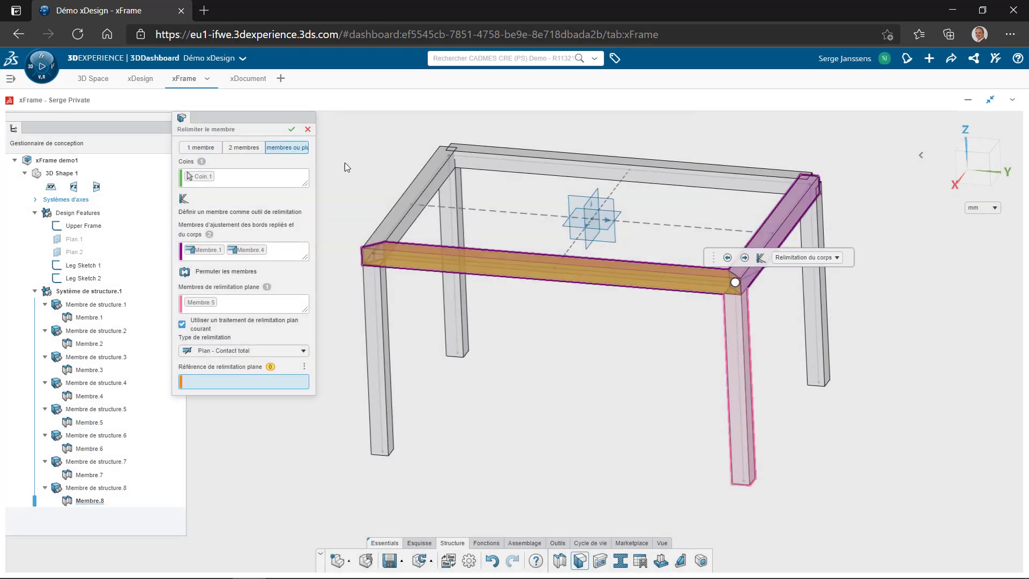
pyautogui.click(292, 130)
# Step: Trim the rear right table corner the same way, mitring the two upper members above the leg
pyautogui.click(812, 274)
pyautogui.click(831, 243)
pyautogui.scroll(-1, 911, 182)
pyautogui.click(901, 173)
pyautogui.click(854, 173)
pyautogui.click(291, 129)
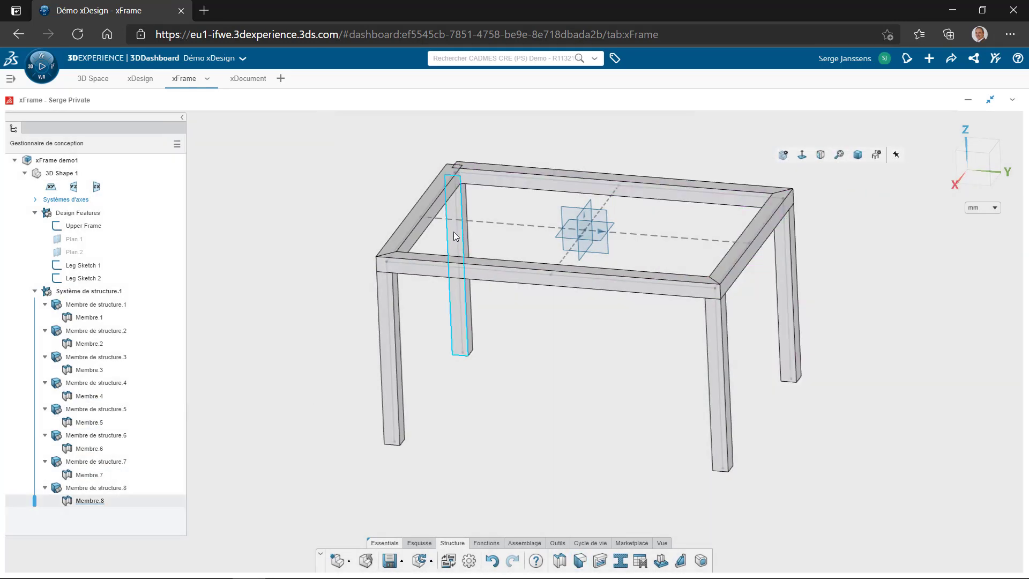
# Step: Trim the remaining rear left table corner the same way, mitring its upper members above the leg
pyautogui.click(453, 232)
pyautogui.click(286, 149)
pyautogui.click(569, 147)
pyautogui.click(522, 147)
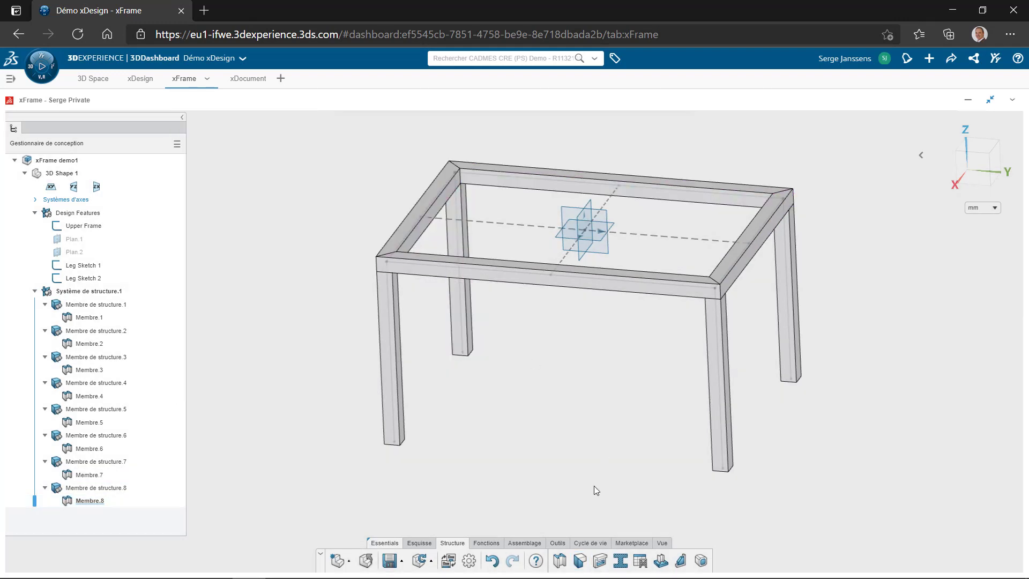
# Step: Review the widened cut list table and its export option Fichier sur disque, closing both without exporting
pyautogui.scroll(1, 603, 496)
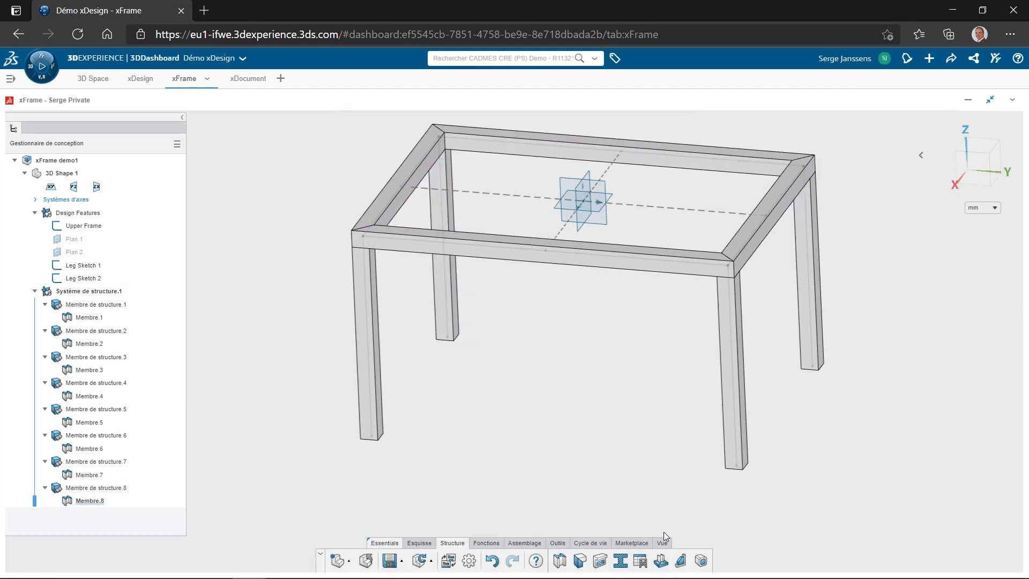
pyautogui.click(640, 561)
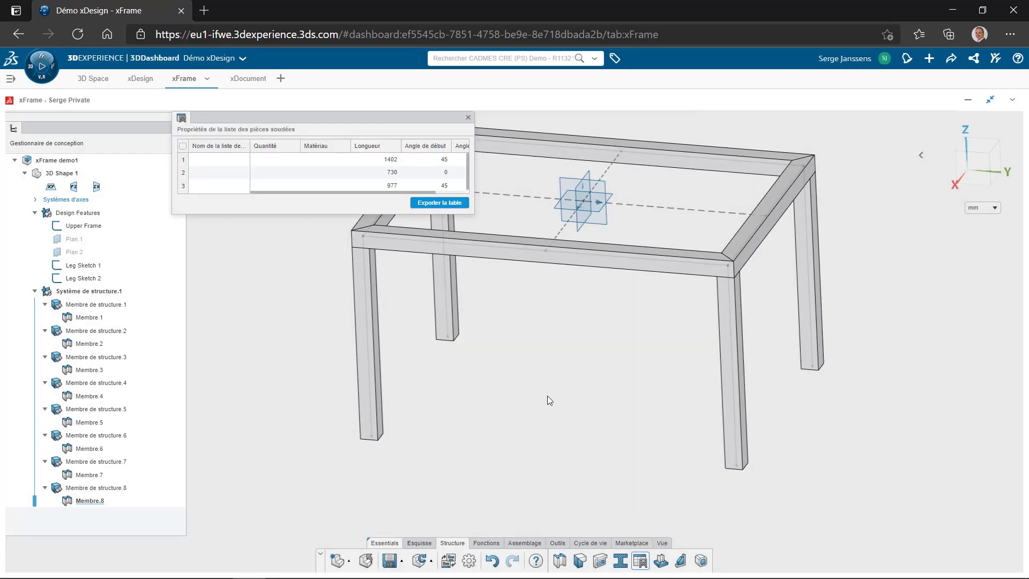
pyautogui.moveTo(474, 213); pyautogui.dragTo(674, 215)
pyautogui.click(654, 208)
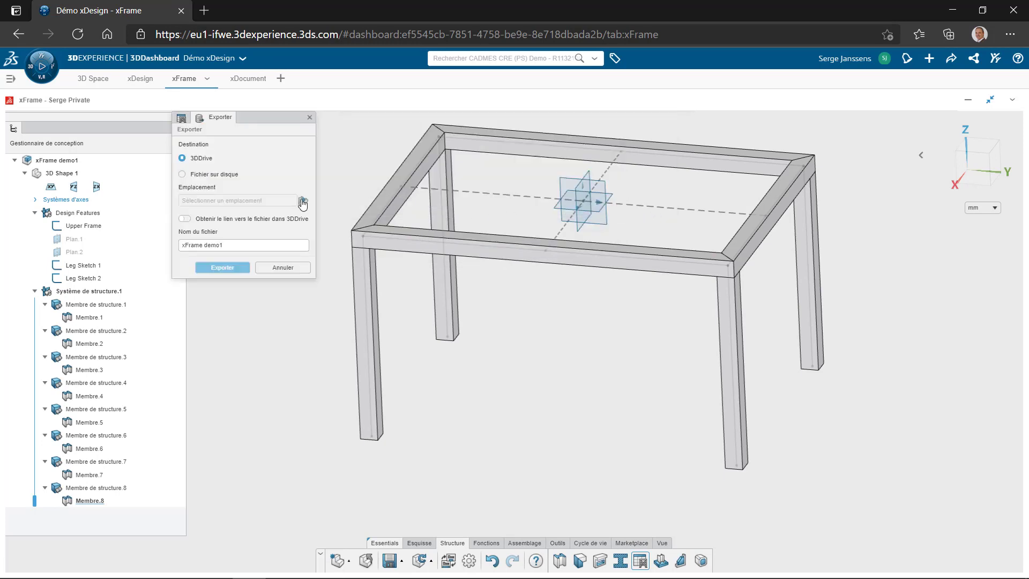
pyautogui.click(228, 176)
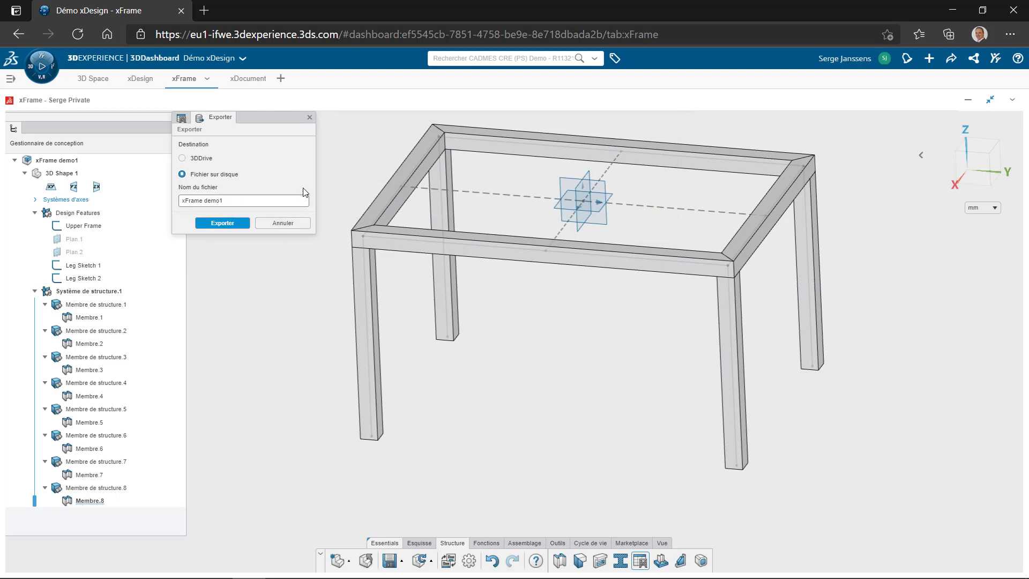
pyautogui.click(310, 117)
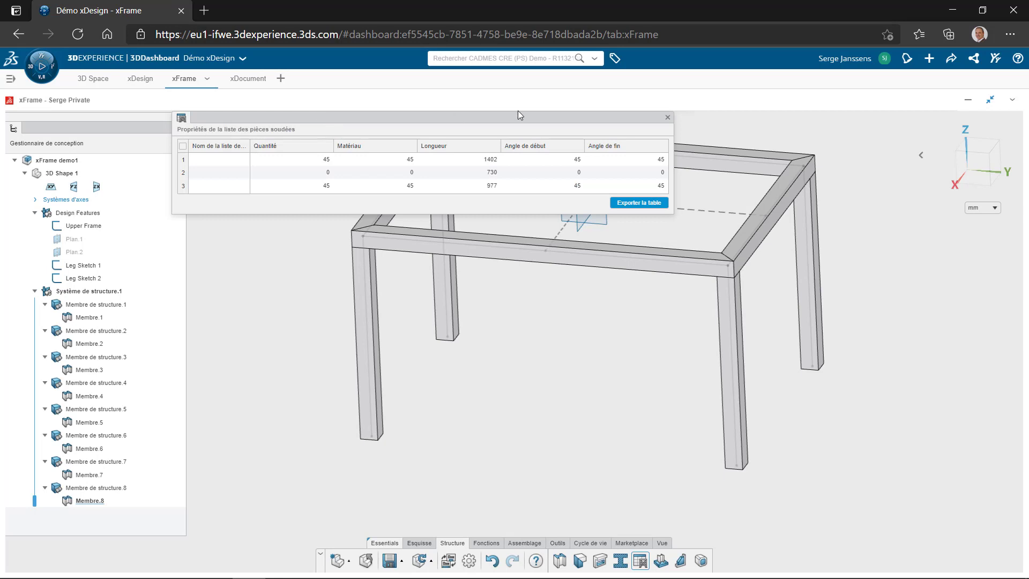
pyautogui.click(667, 118)
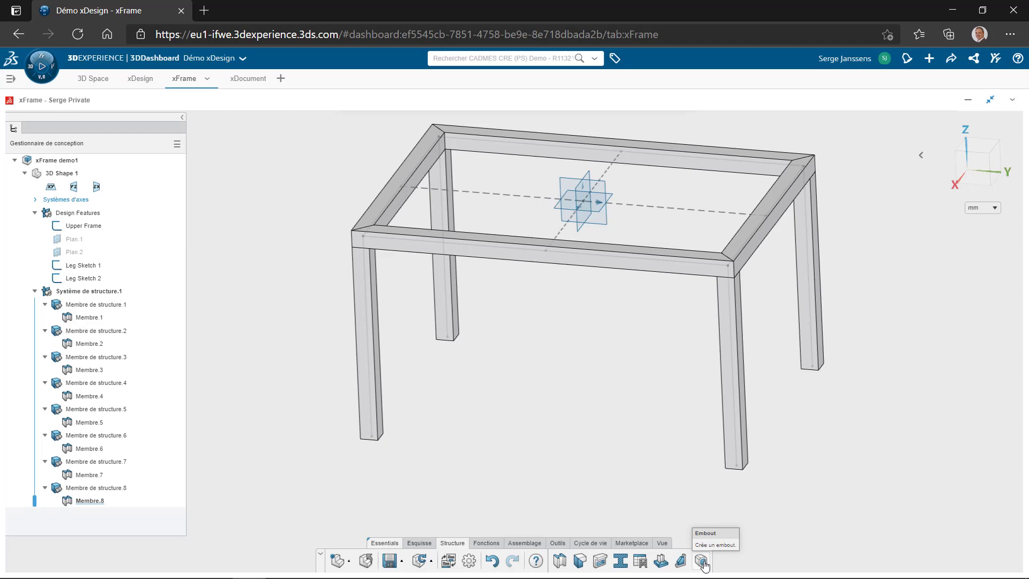
# Step: Create an axis system at the Leg Sketch 1 end point at the foot of front leg Membre.6
pyautogui.scroll(5, 377, 493)
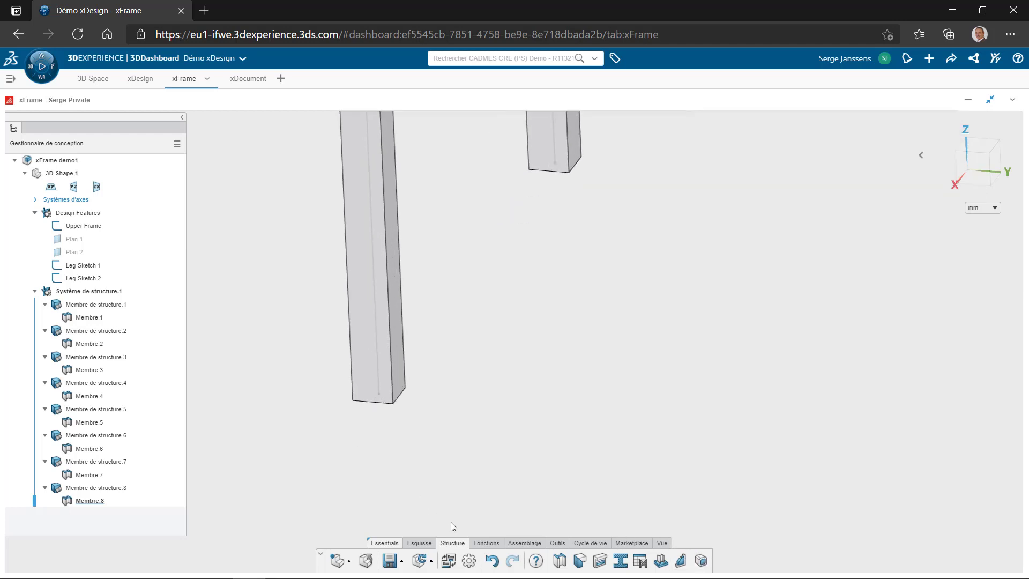
pyautogui.click(486, 542)
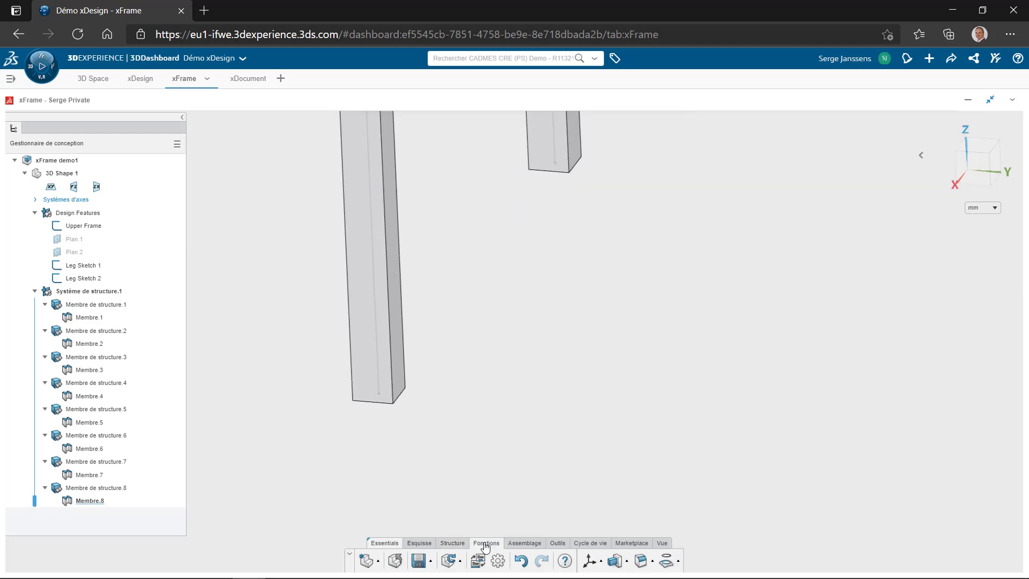
pyautogui.click(589, 560)
pyautogui.click(380, 394)
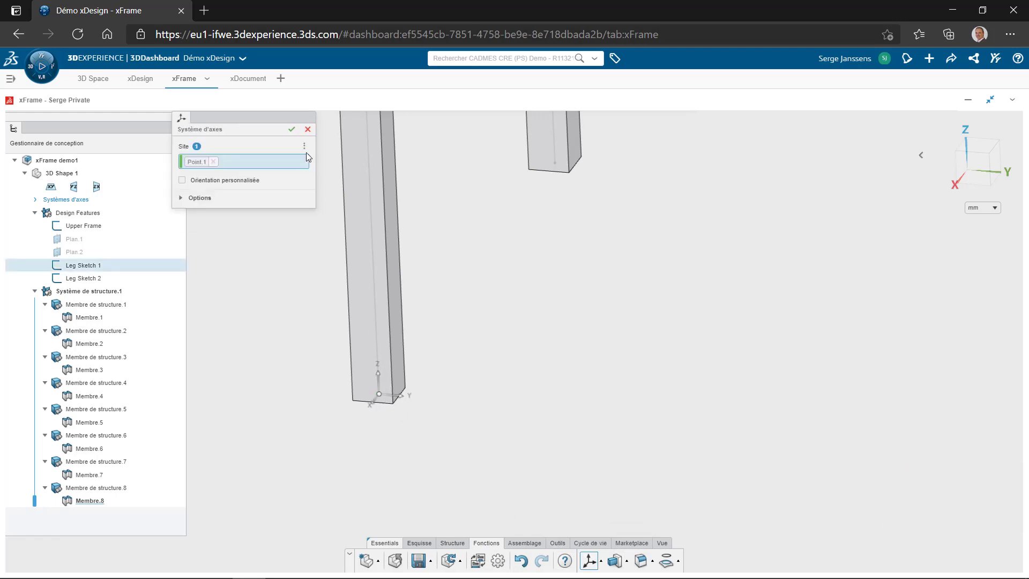
pyautogui.click(291, 129)
# Step: Create a second axis system at the Leg Sketch 1 end point at the foot of front leg Membre.5
pyautogui.scroll(-3, 538, 400)
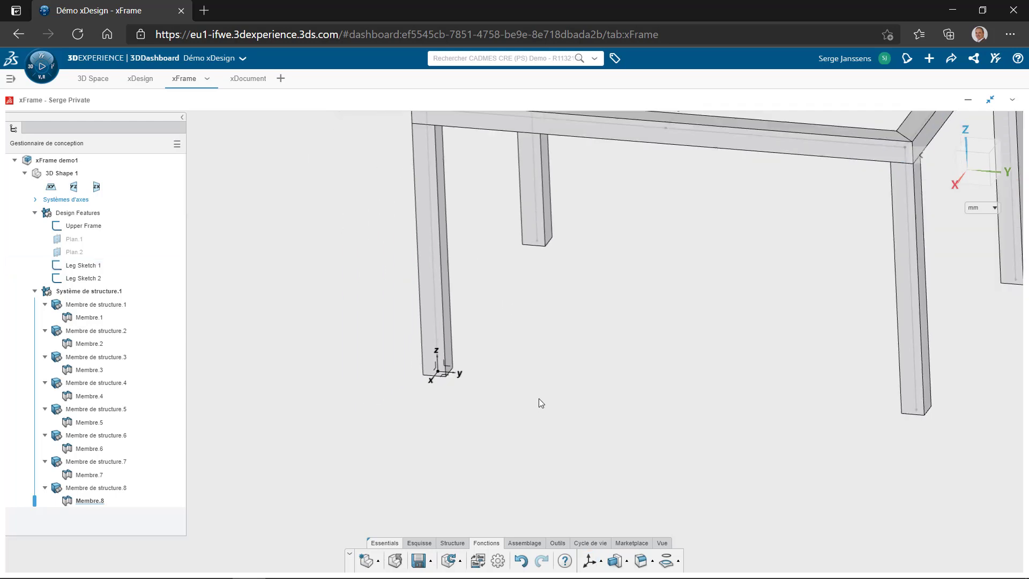
pyautogui.click(917, 410)
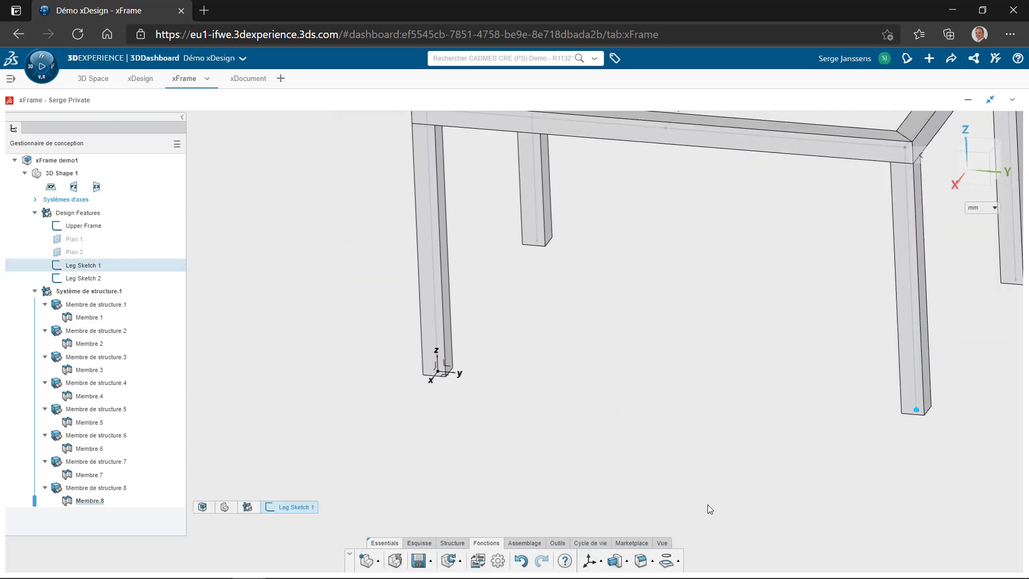
pyautogui.click(588, 561)
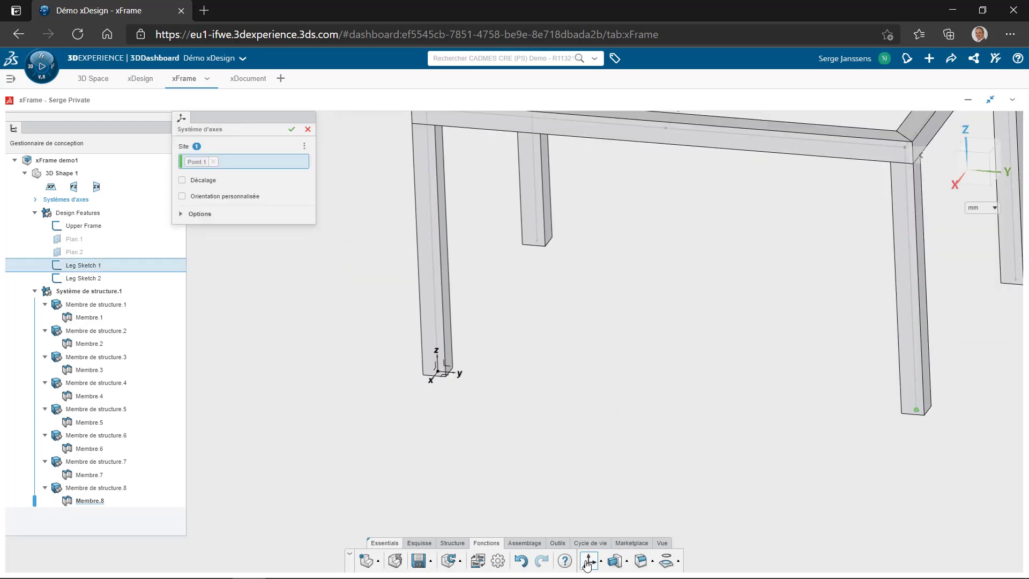
pyautogui.click(291, 129)
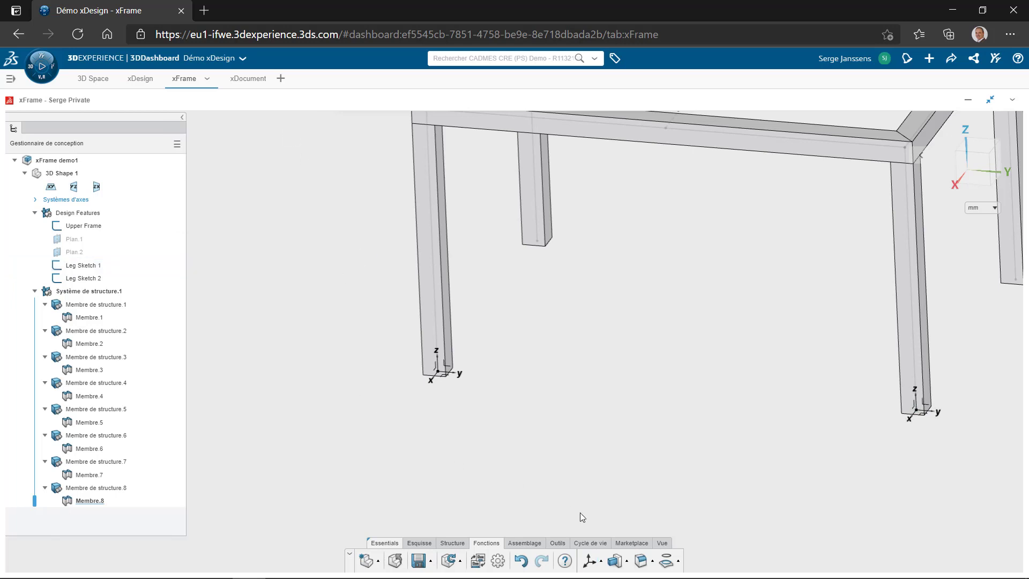
# Step: Start a plate (Plaque) with the Carré profile on the axis system at the foot of leg Membre.6
pyautogui.click(452, 543)
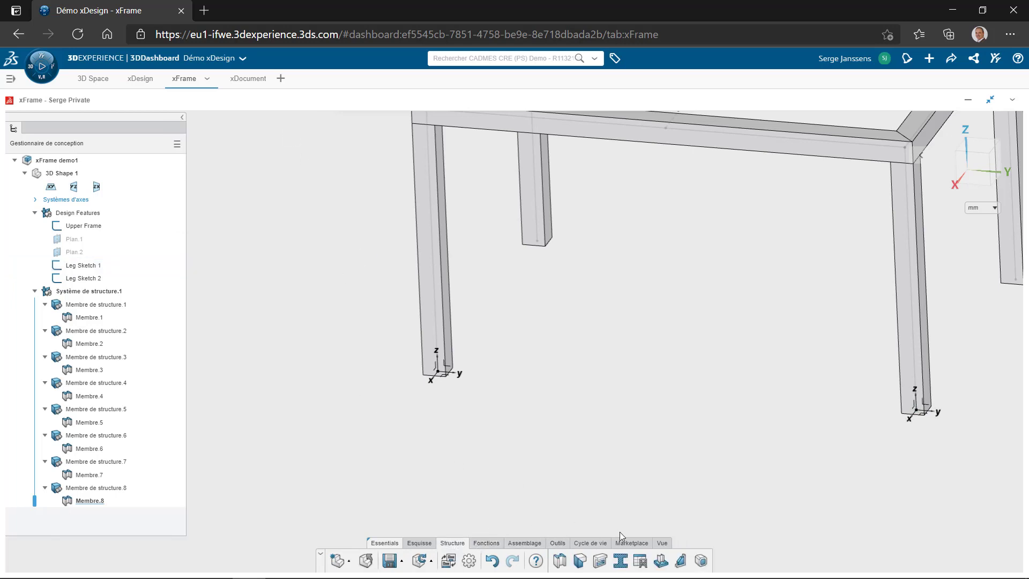
pyautogui.click(661, 561)
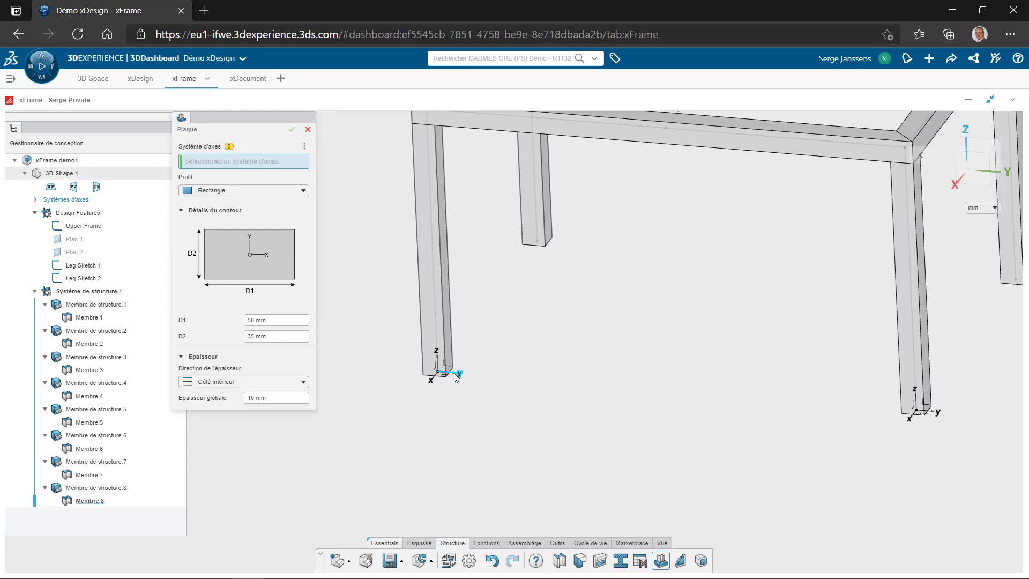
pyautogui.click(454, 373)
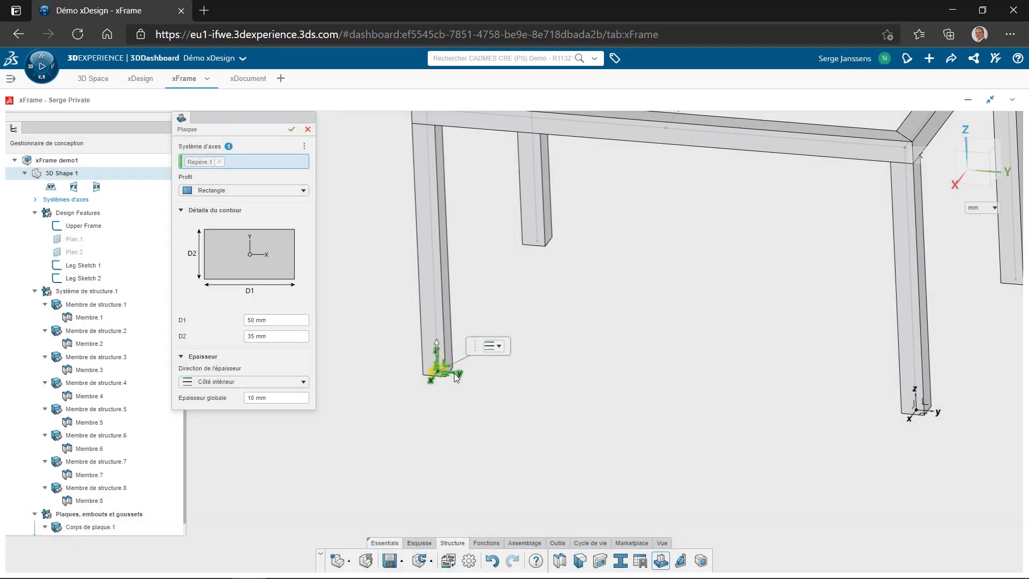
pyautogui.click(302, 320)
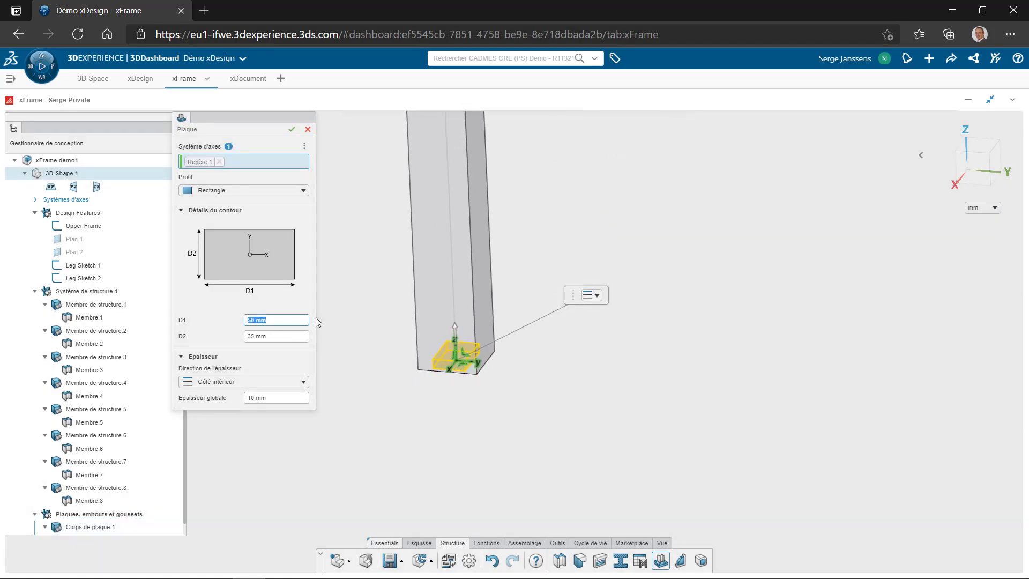
pyautogui.click(275, 191)
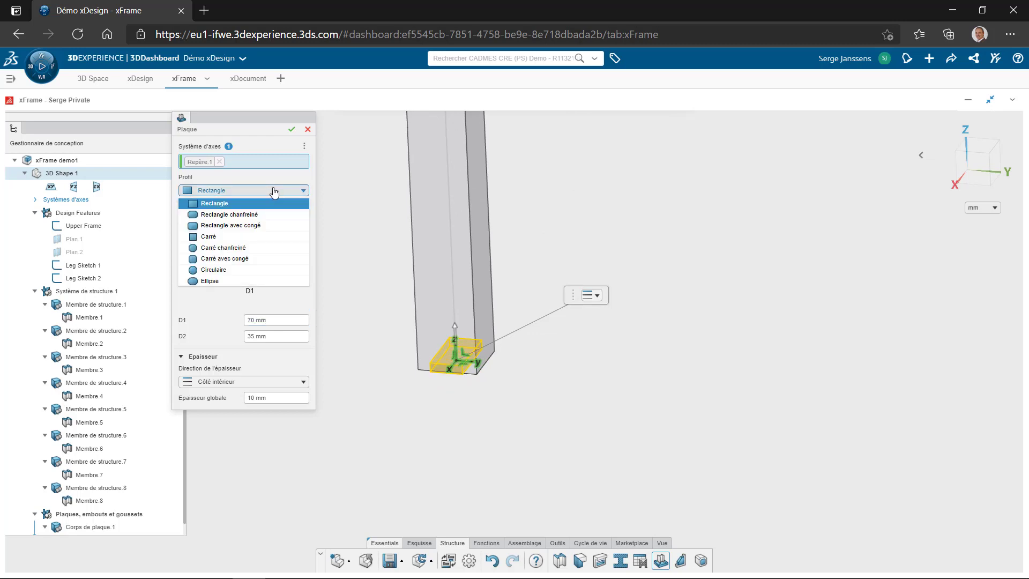
pyautogui.click(233, 237)
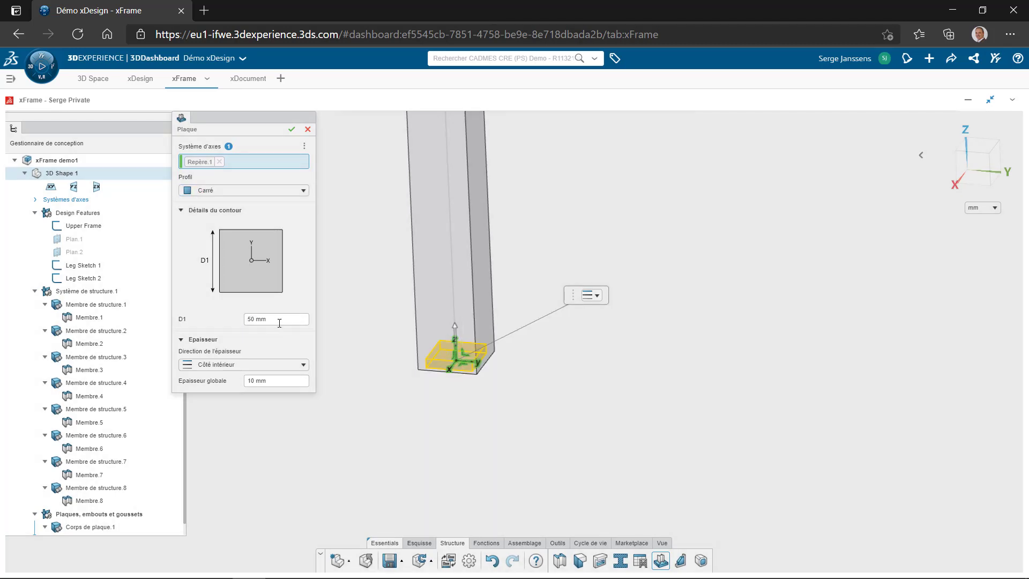
# Step: Set the square plate's side D1 to 80 mm and its thickness direction to Côté extérieur
pyautogui.click(282, 320)
pyautogui.write('70')
pyautogui.press('Return')
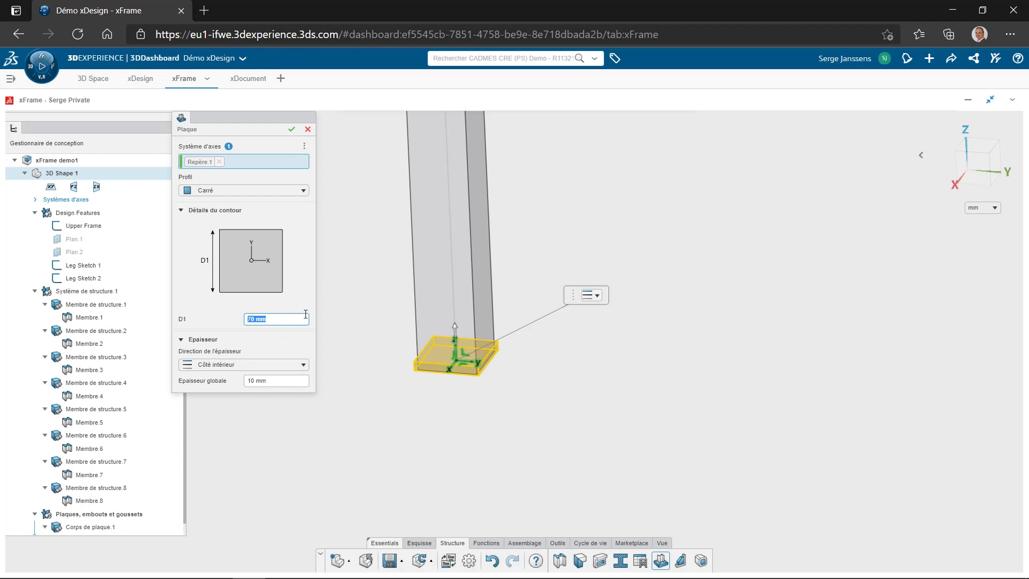
pyautogui.write('80')
pyautogui.press('Return')
pyautogui.click(289, 191)
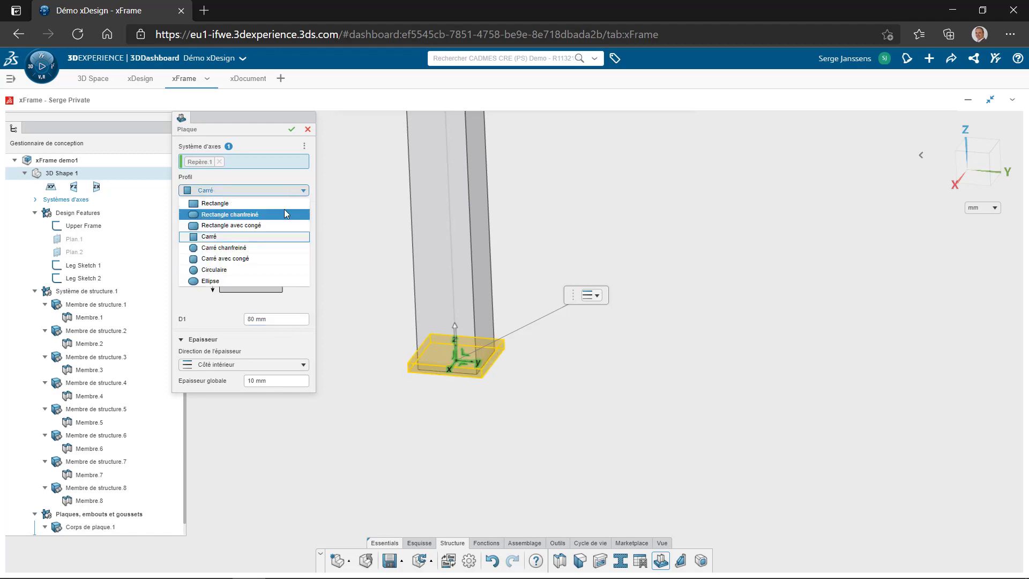
pyautogui.click(290, 304)
pyautogui.click(293, 365)
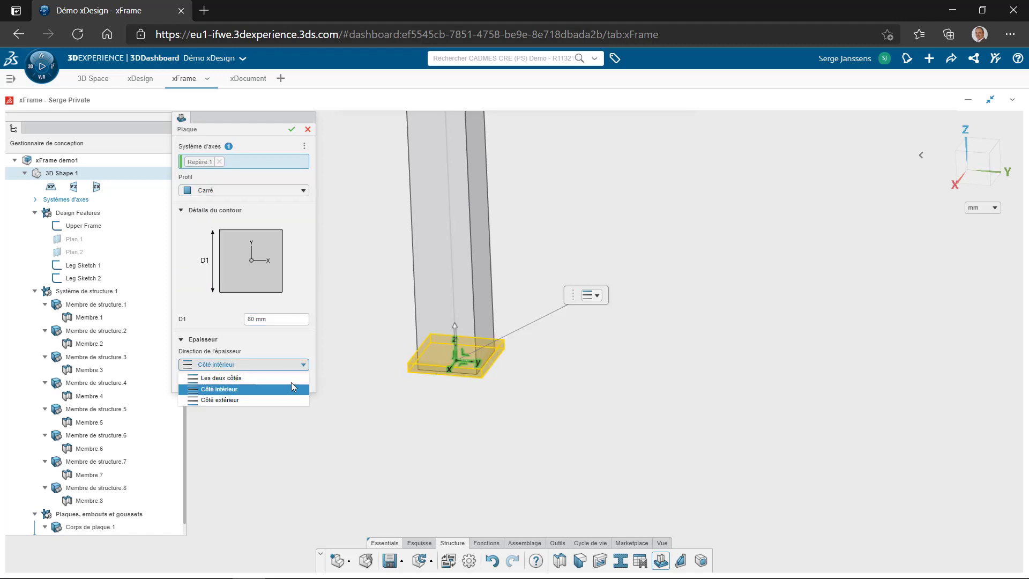
pyautogui.click(292, 395)
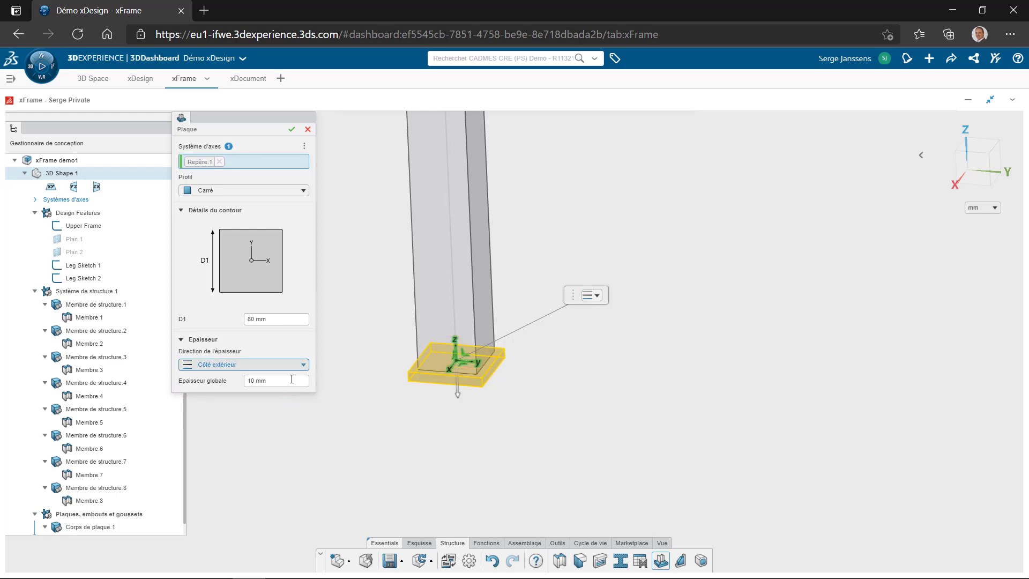
# Step: Create the foot plate and start an end cap (Embout) with the Carré avec congé profile on the axis system at the foot of leg Membre.5
pyautogui.click(291, 129)
pyautogui.scroll(-5, 664, 326)
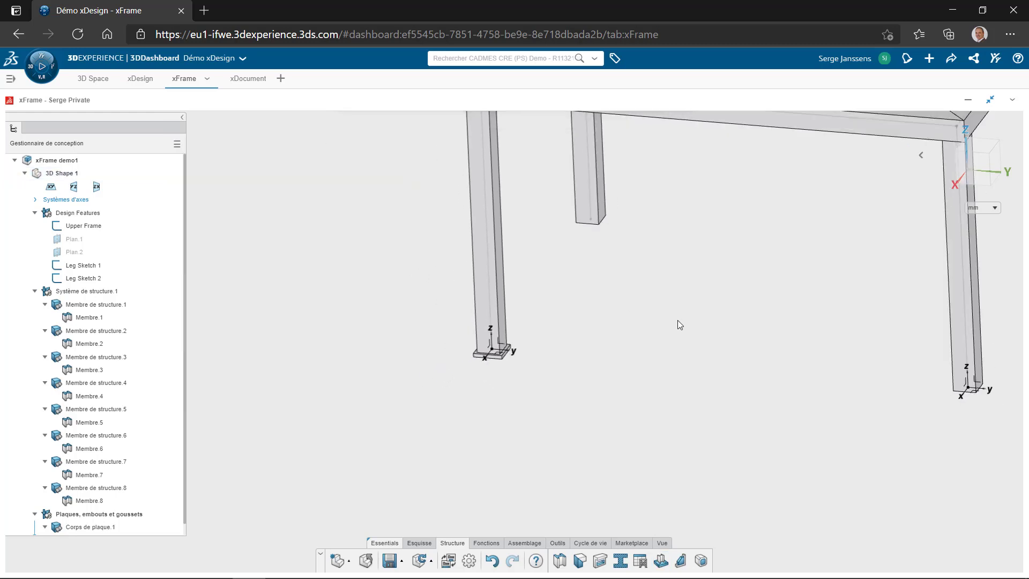
pyautogui.click(701, 561)
pyautogui.click(979, 388)
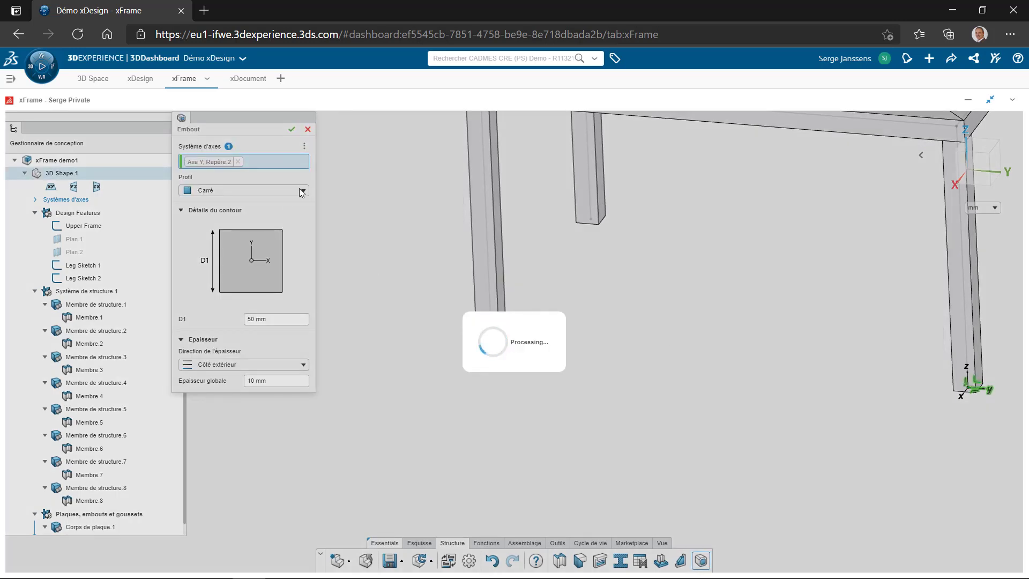
pyautogui.click(301, 192)
pyautogui.click(275, 257)
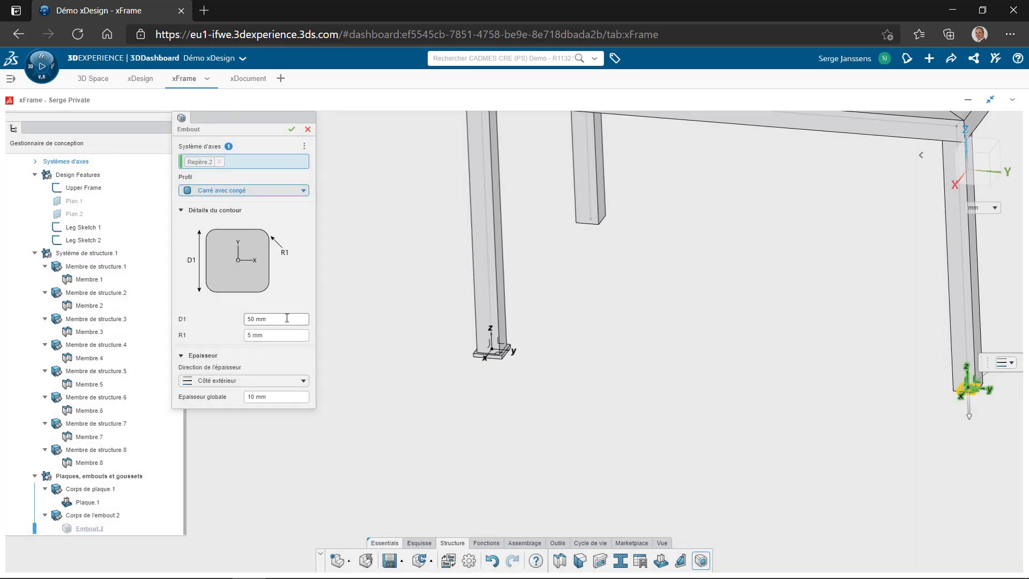
# Step: Set the end cap's side D1 to 59 mm and its thickness direction to Côté intérieur
pyautogui.click(281, 318)
pyautogui.write('59')
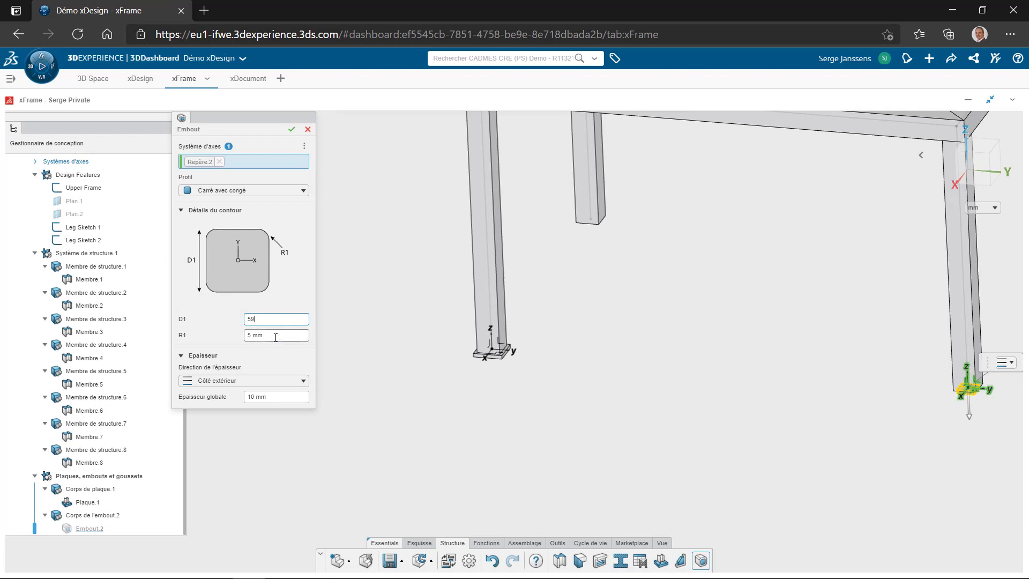
pyautogui.press('Return')
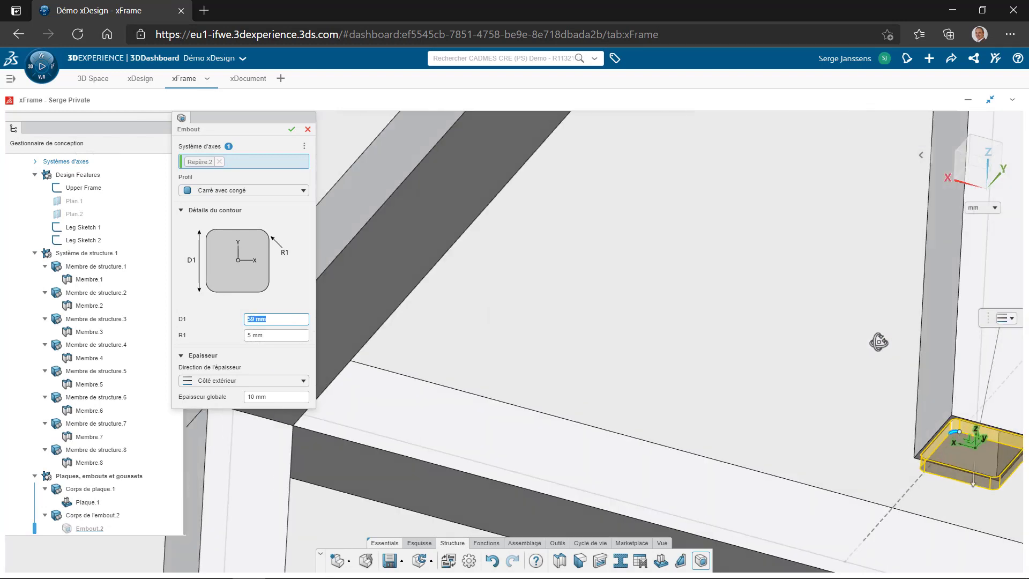
pyautogui.click(246, 380)
pyautogui.click(235, 404)
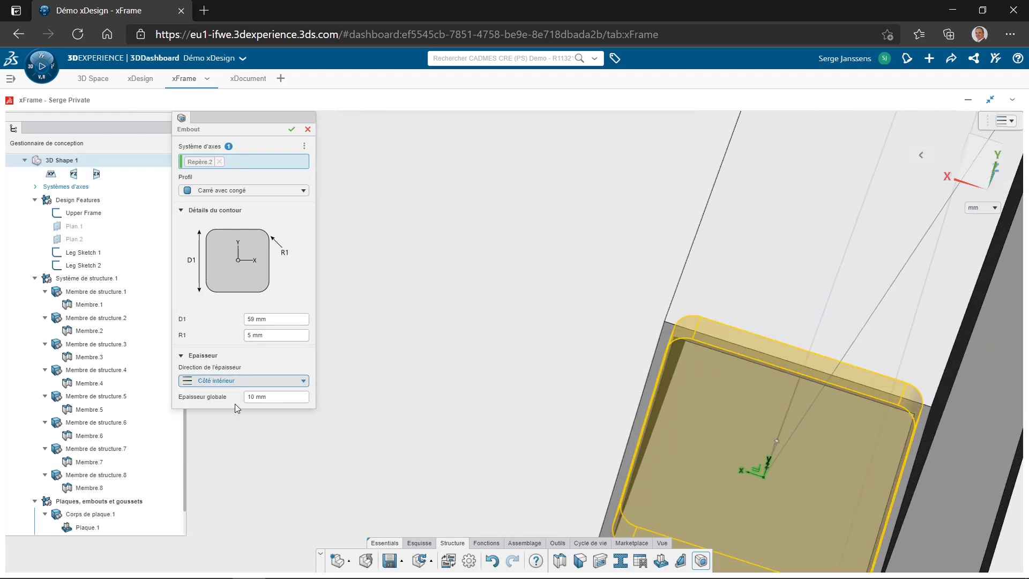
# Step: Reduce the end cap's side D1 to 57 mm and create the cap
pyautogui.click(281, 319)
pyautogui.write('57')
pyautogui.press('Return')
pyautogui.click(291, 129)
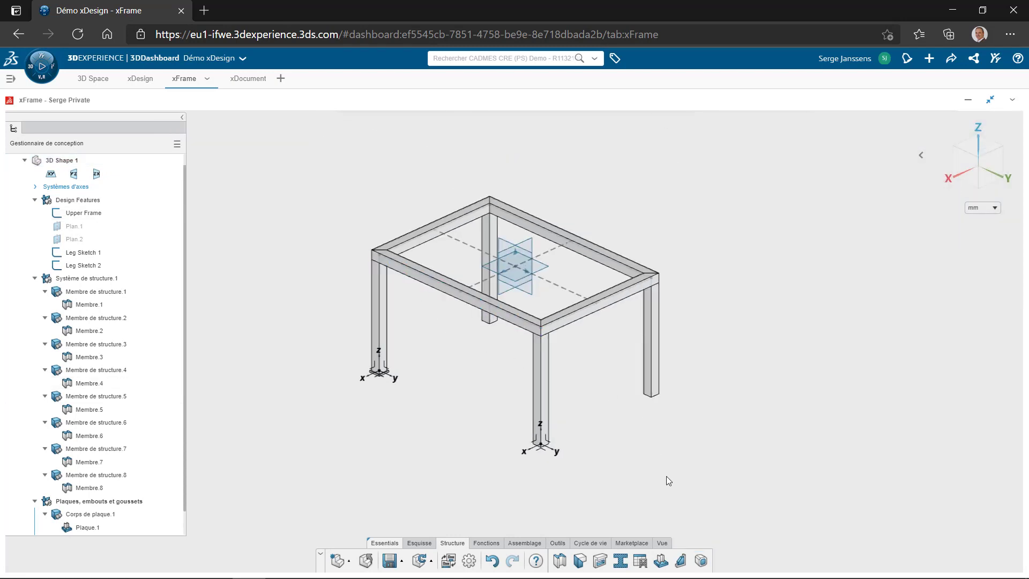
pyautogui.click(681, 561)
pyautogui.click(279, 190)
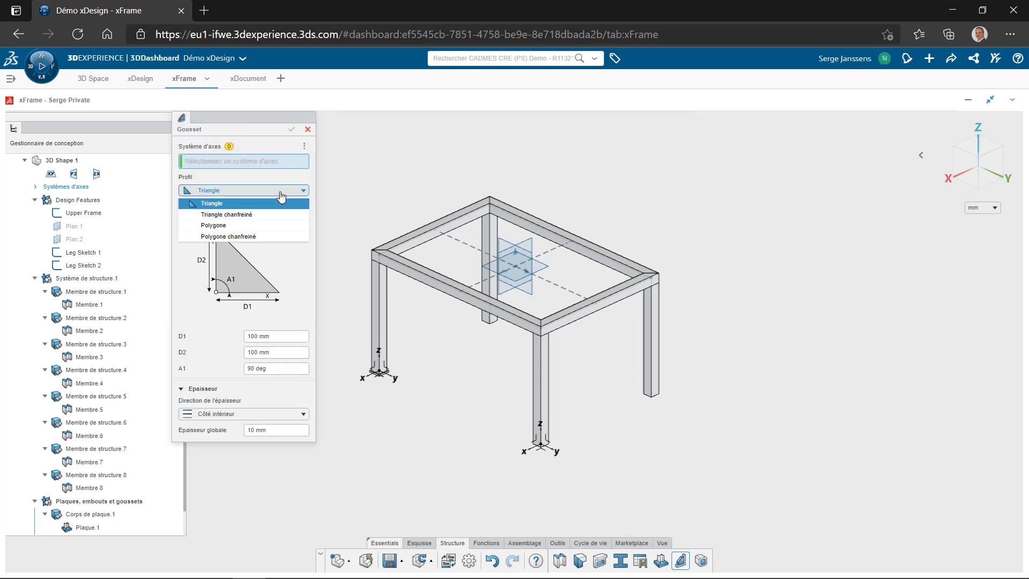
pyautogui.click(278, 236)
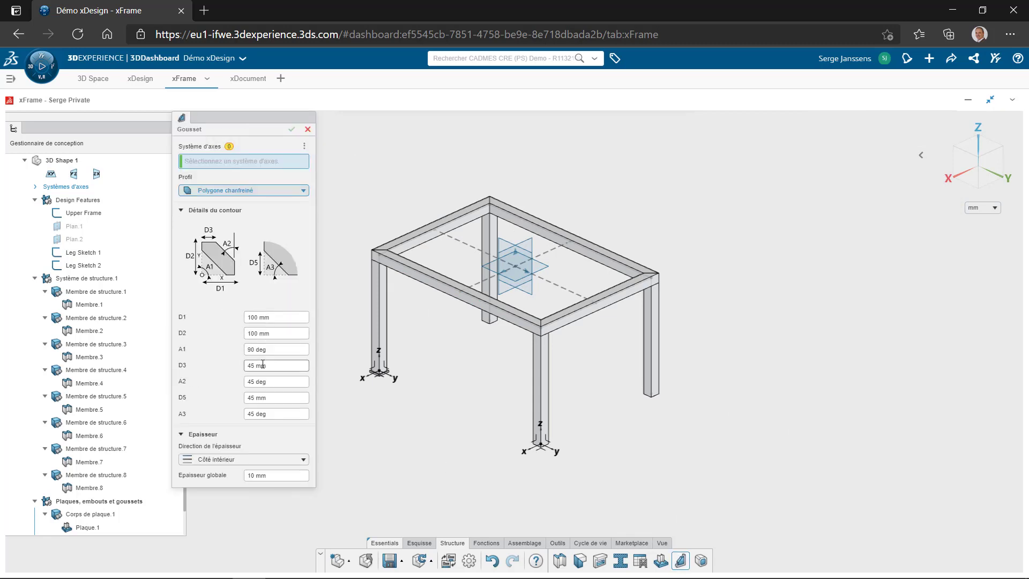
pyautogui.click(308, 130)
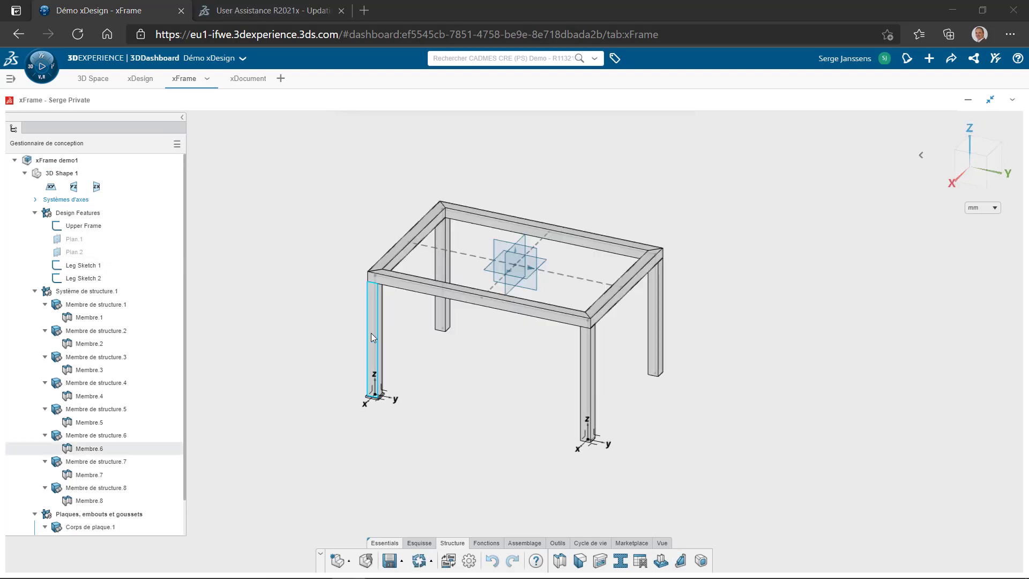
# Step: Change leg Membre.6 to the custom (Personnalisé) profile Special1 in size taille 40 from the user-made standard
pyautogui.click(371, 333)
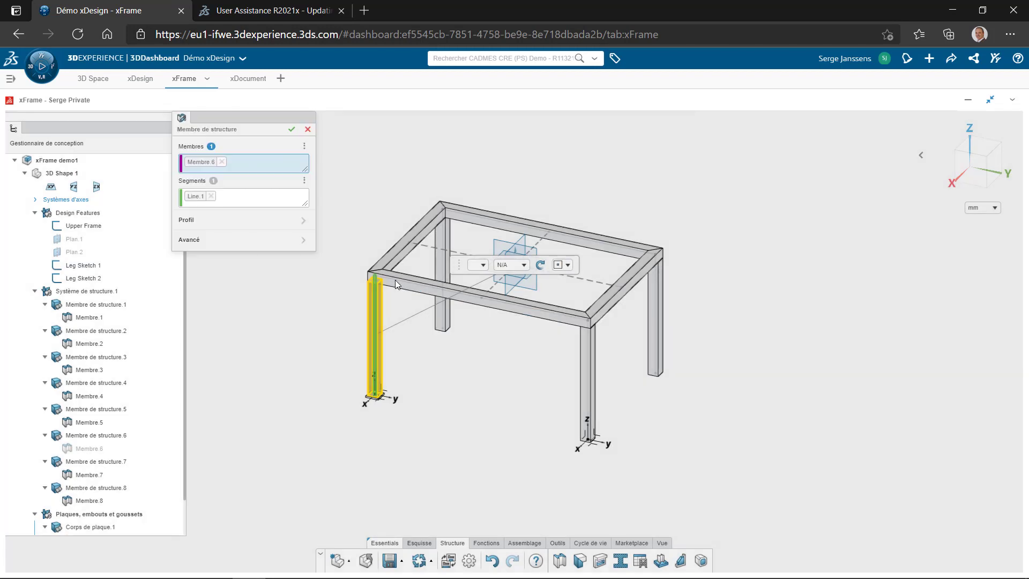
pyautogui.click(284, 220)
pyautogui.click(246, 204)
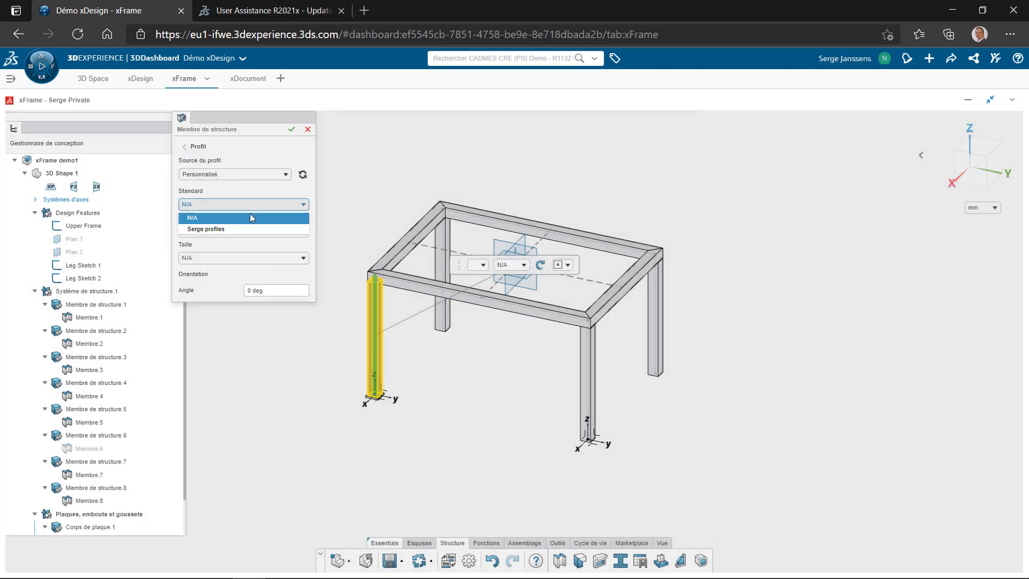
pyautogui.click(227, 227)
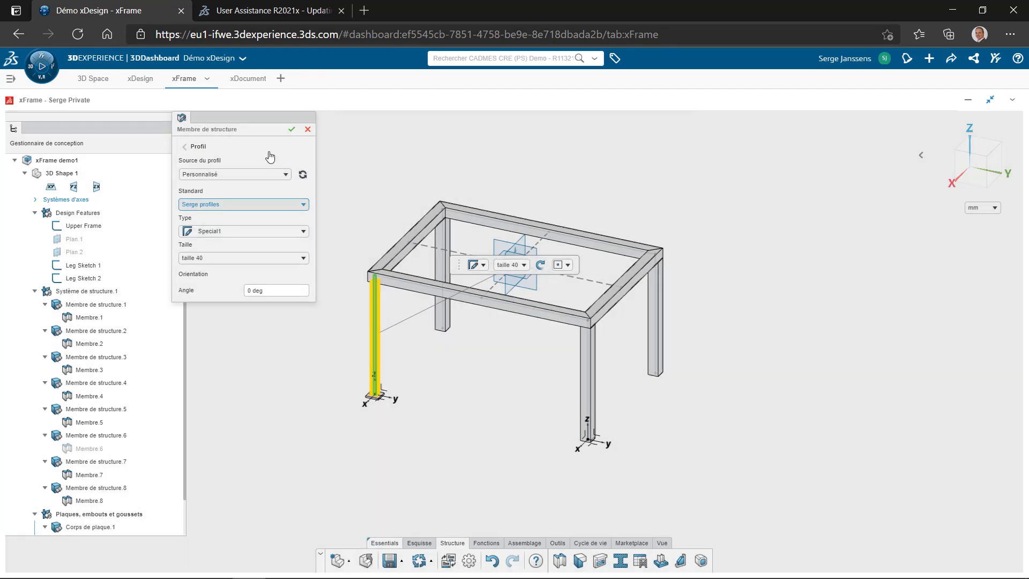
pyautogui.click(292, 129)
pyautogui.scroll(4, 335, 284)
pyautogui.scroll(10, 390, 478)
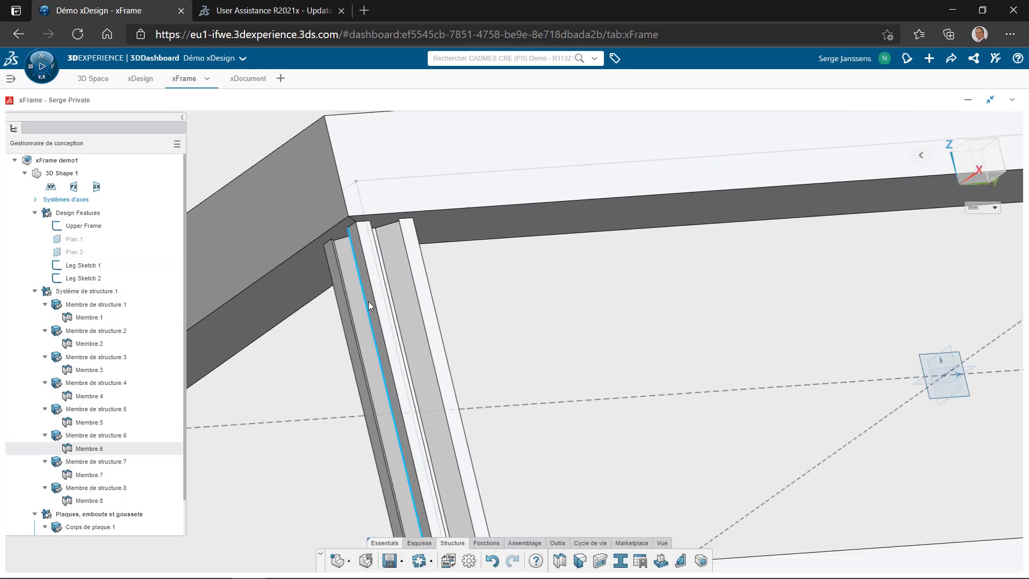
pyautogui.scroll(-4, 279, 388)
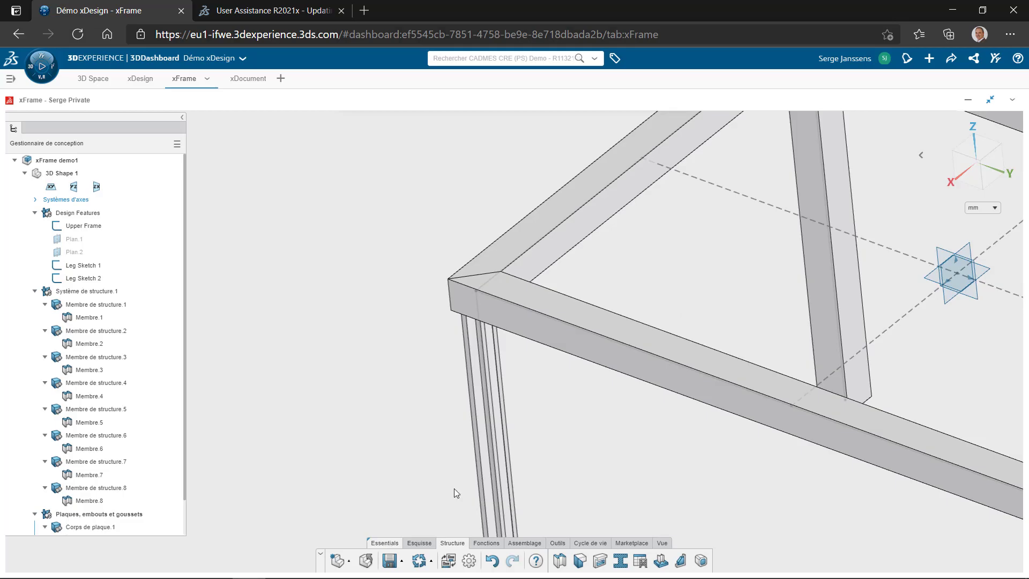